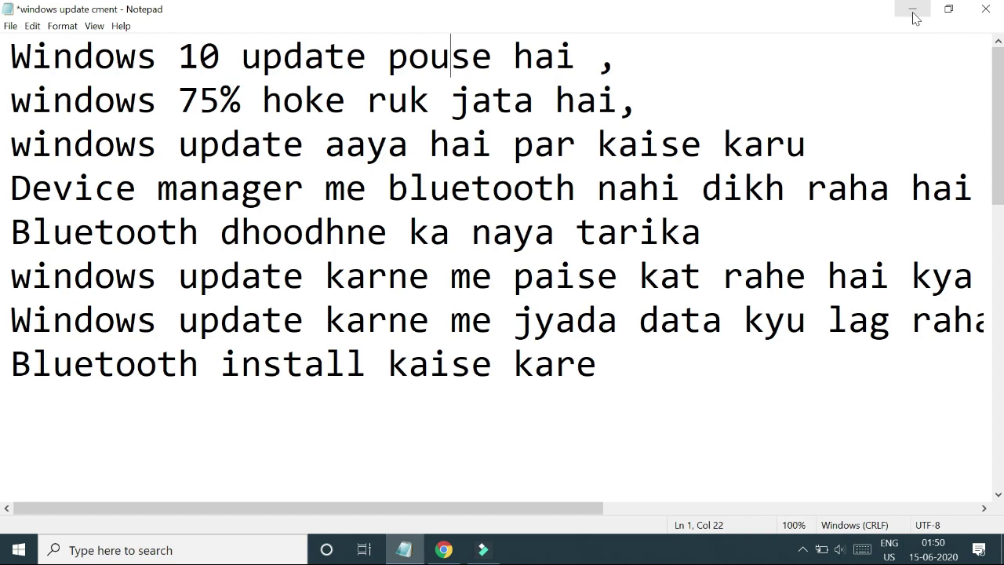
- Minimize the Notepad notes and open Windows Settings through a Windows search for "setting"
left_click(913, 10)
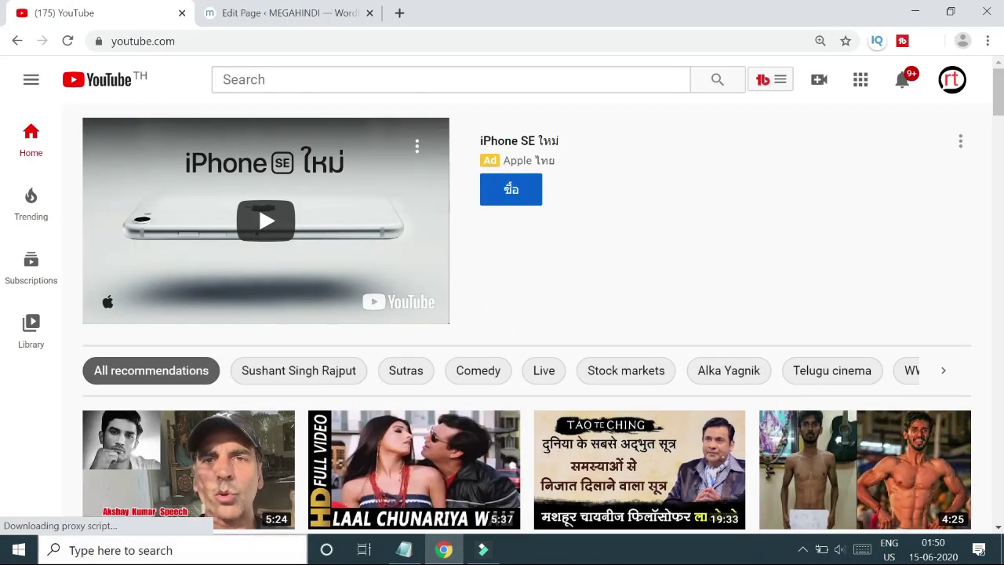
left_click(91, 553)
type("etting")
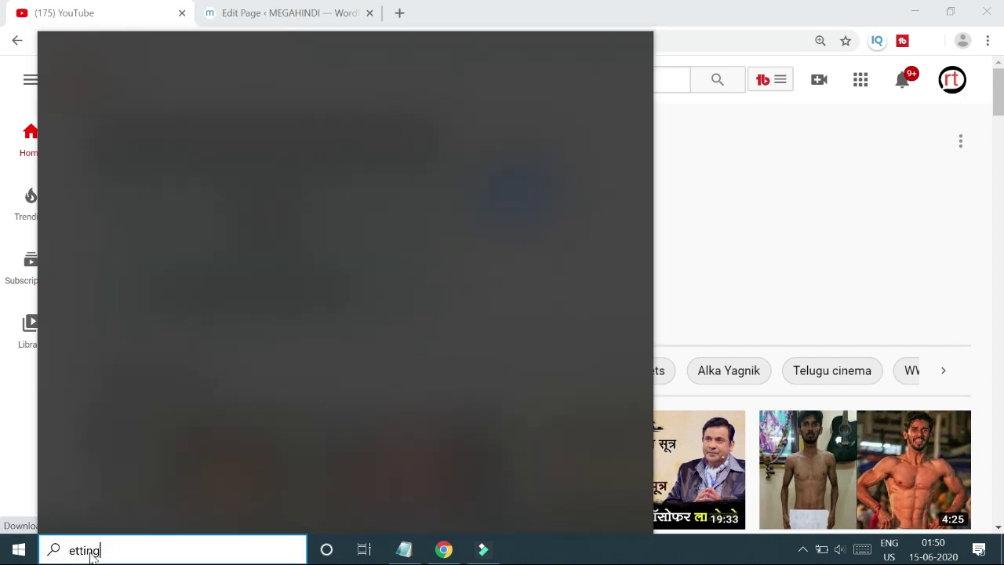
key("Home")
type("s")
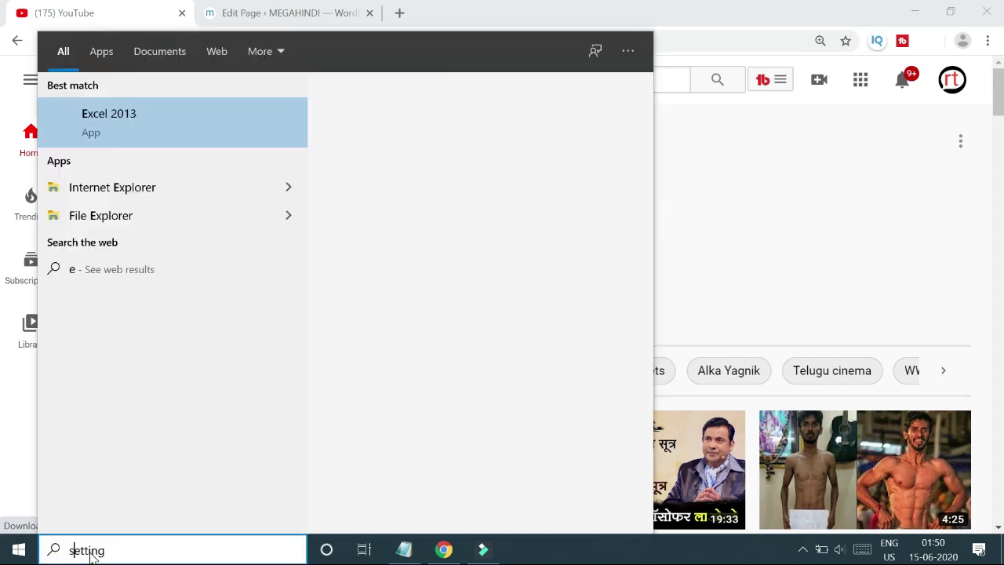
key("Return")
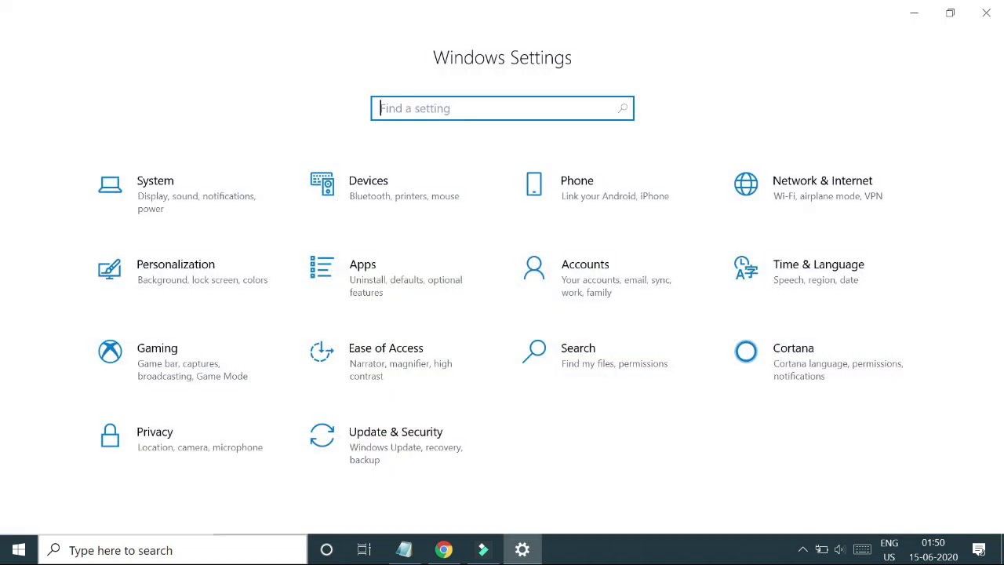
- Open the Update & Security settings and check for Windows updates
left_click(393, 440)
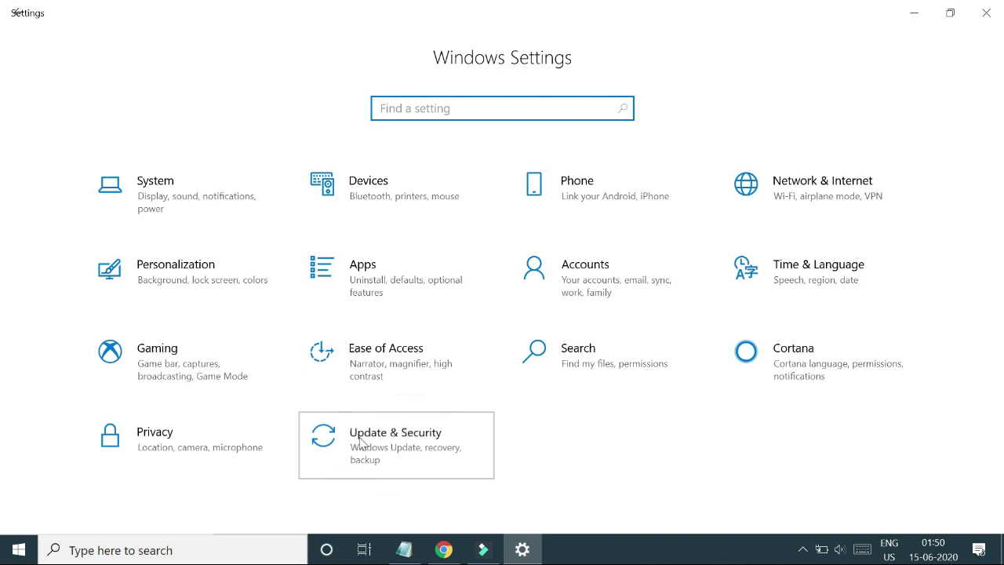
left_click(416, 439)
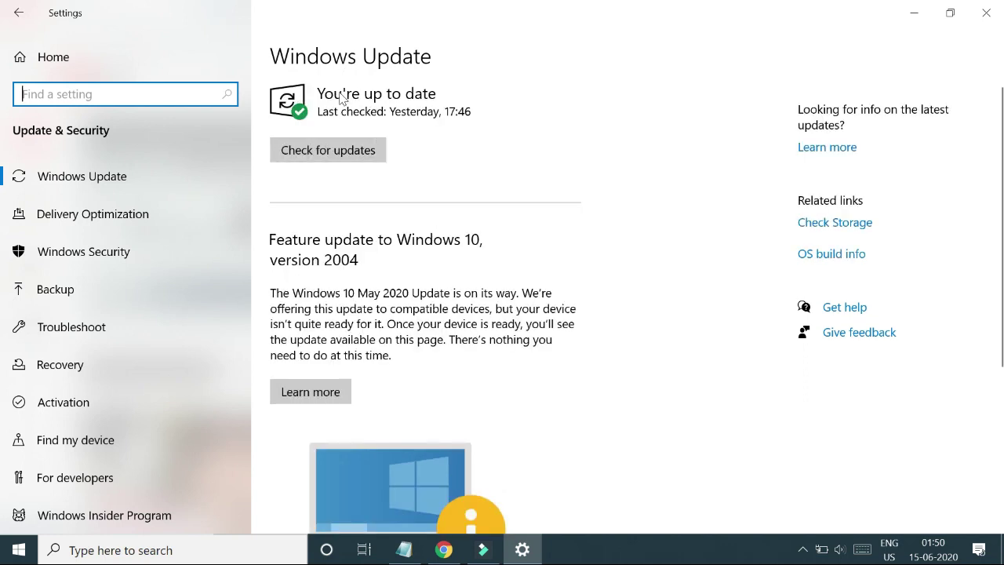
left_click(345, 163)
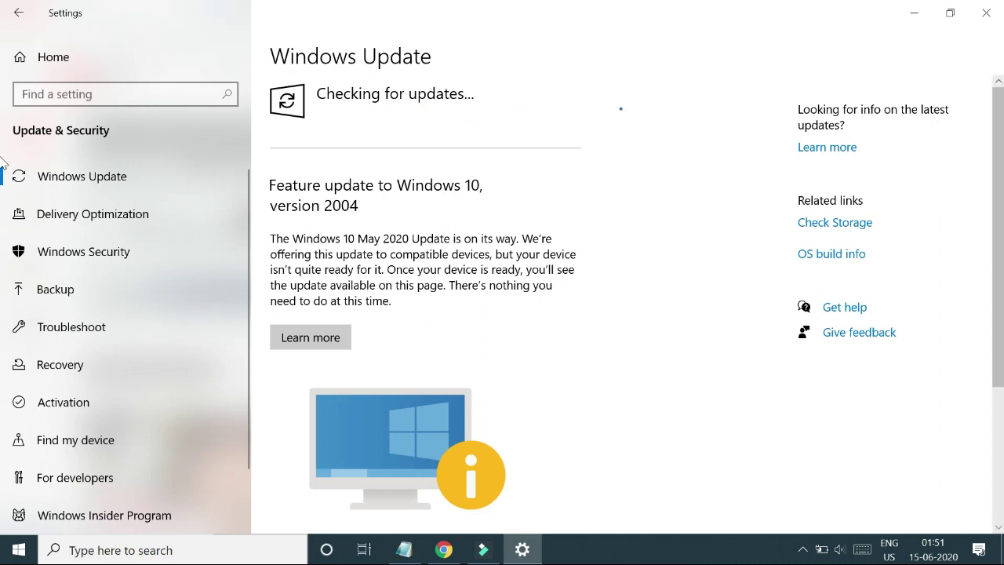
- Examine the update status and the pause, active hours, history and advanced options on the Windows Update page, consulting the Notepad question list
left_click_drag(999, 202, 1001, 333)
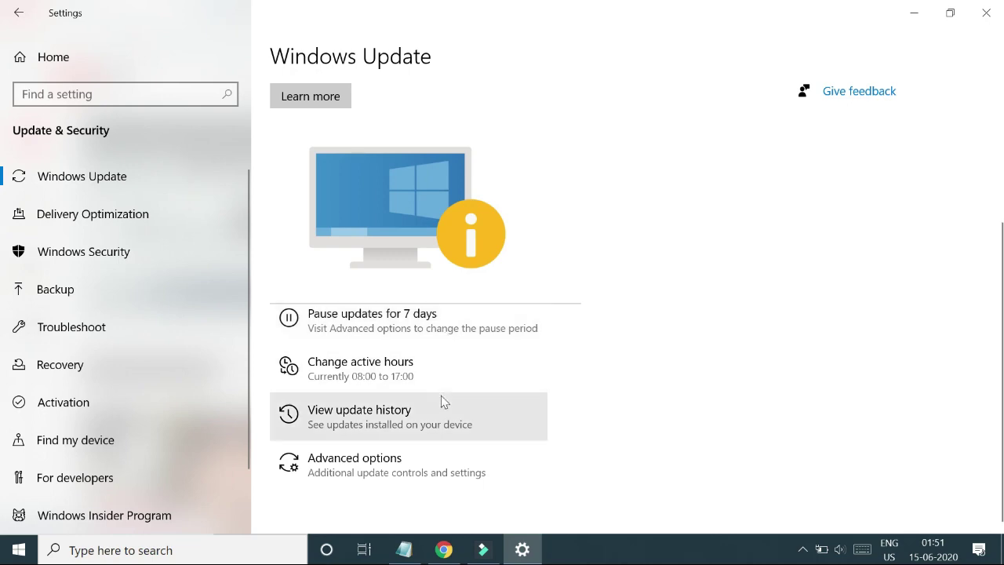
left_click(417, 555)
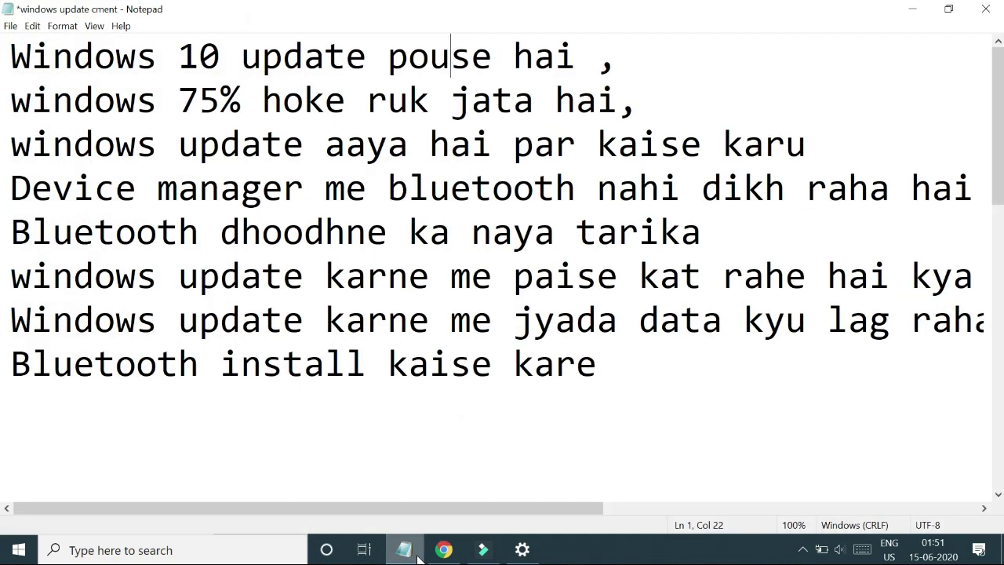
left_click(418, 555)
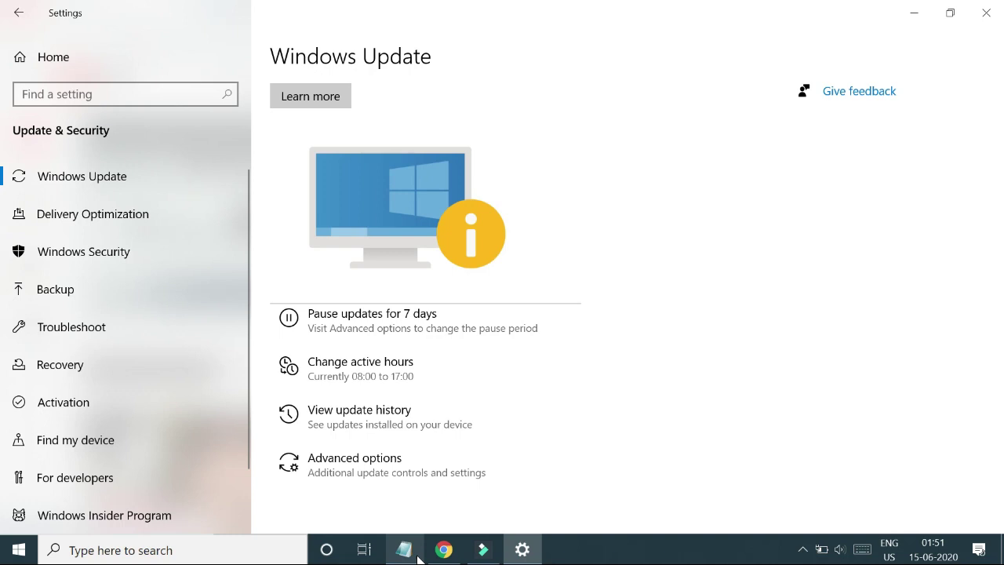
scroll(419, 555, "up", 1)
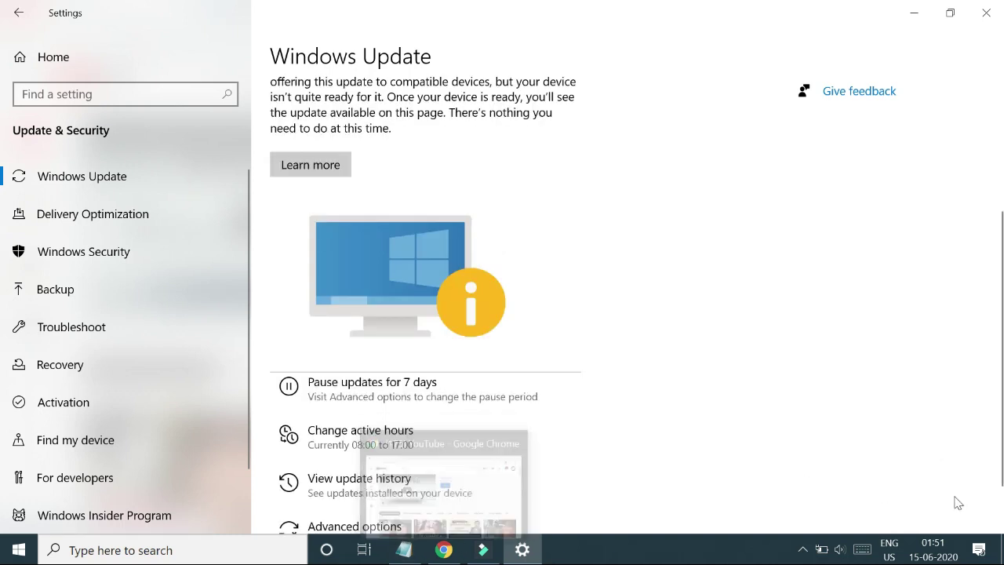
left_click_drag(1000, 357, 981, 152)
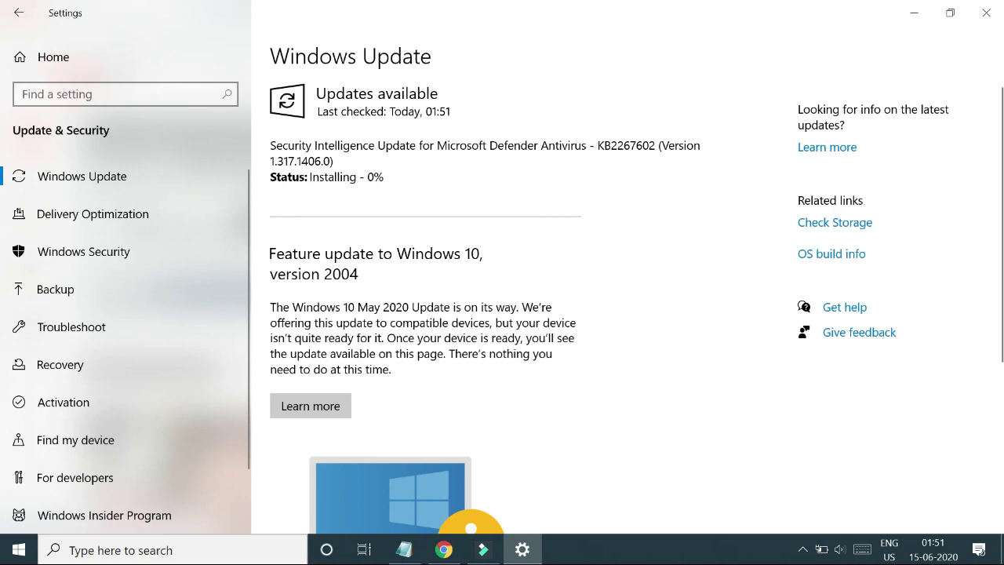
left_click_drag(998, 188, 998, 367)
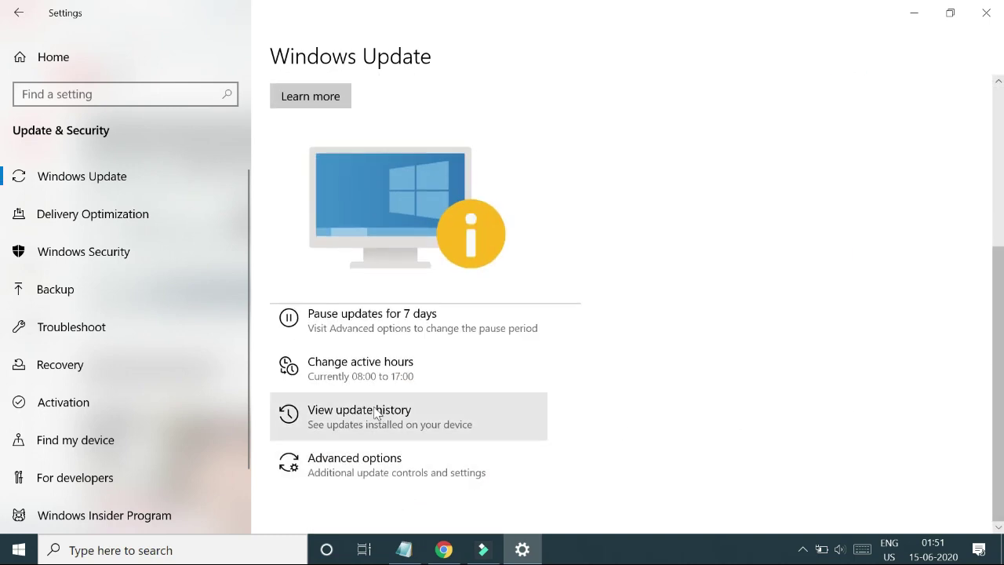
left_click(405, 550)
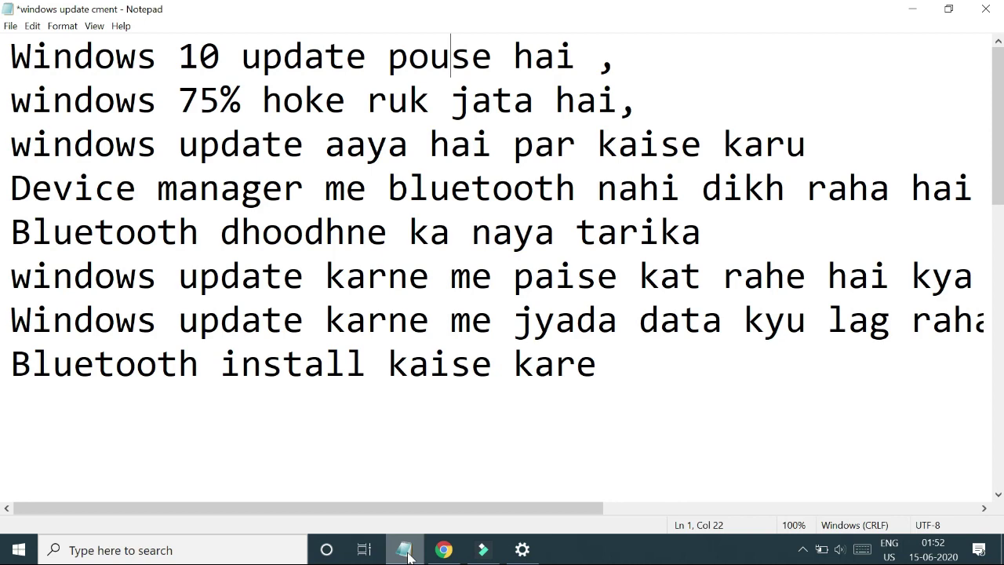
left_click(405, 551)
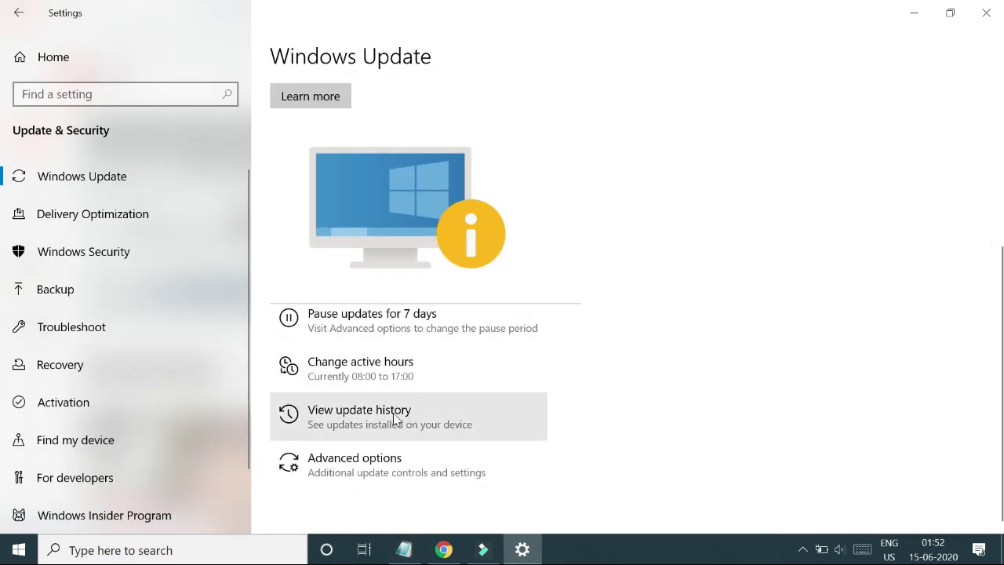
- Open the update history and read through the listed feature and quality updates
left_click(369, 412)
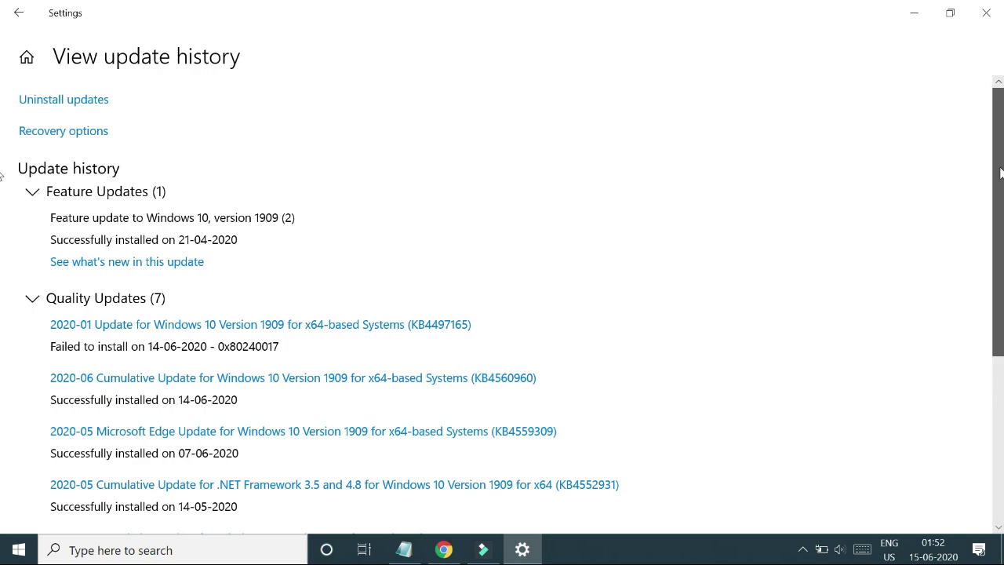
left_click_drag(1001, 180, 998, 353)
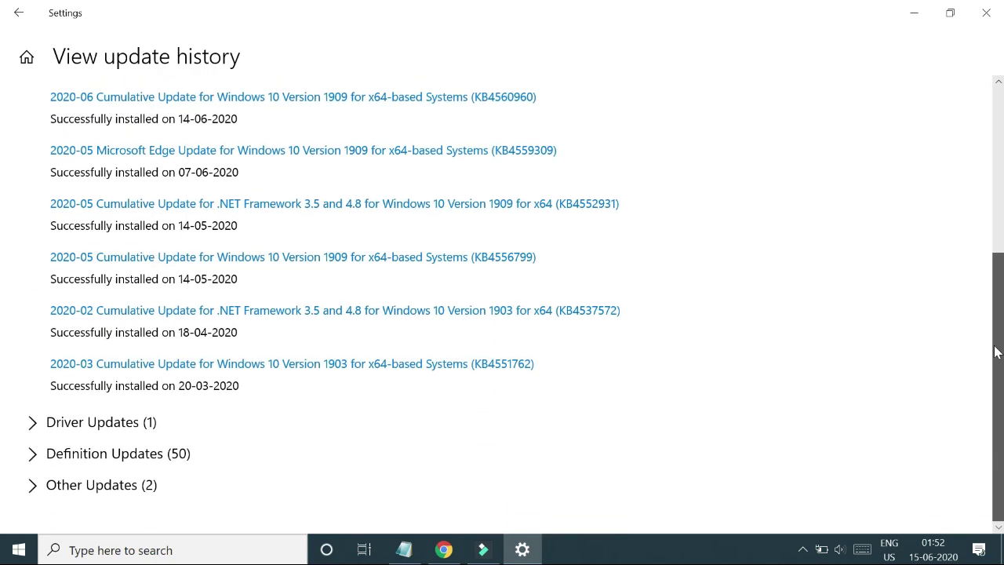
scroll(996, 352, "up", 1)
scroll(996, 352, "down", 1)
scroll(980, 314, "up", 3)
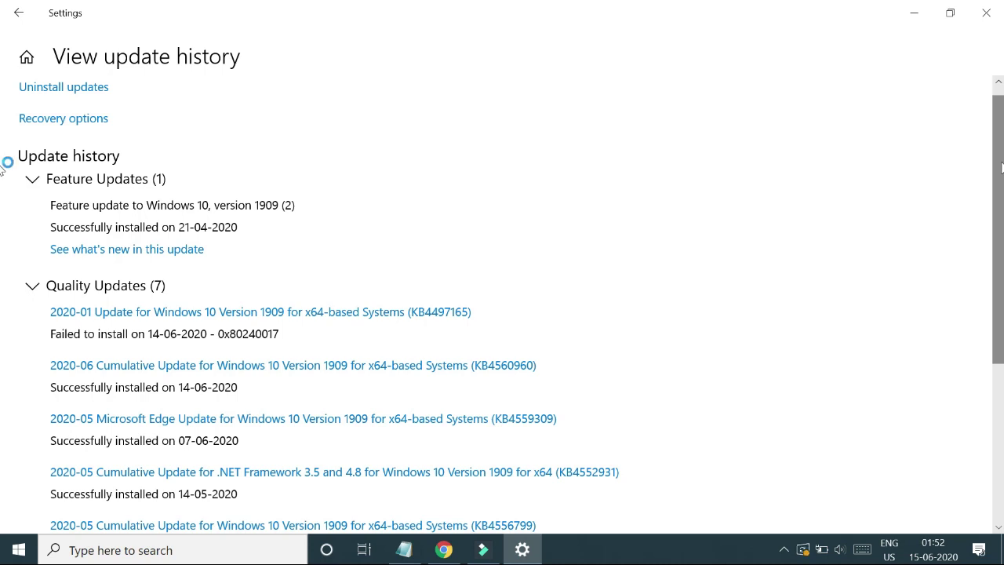
scroll(6, 165, "down", 4)
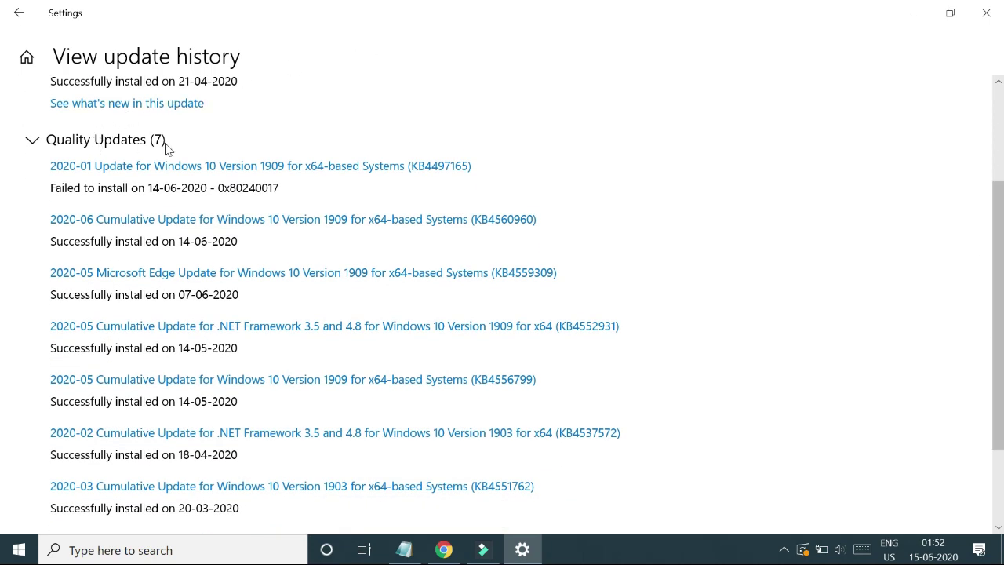
left_click(33, 144)
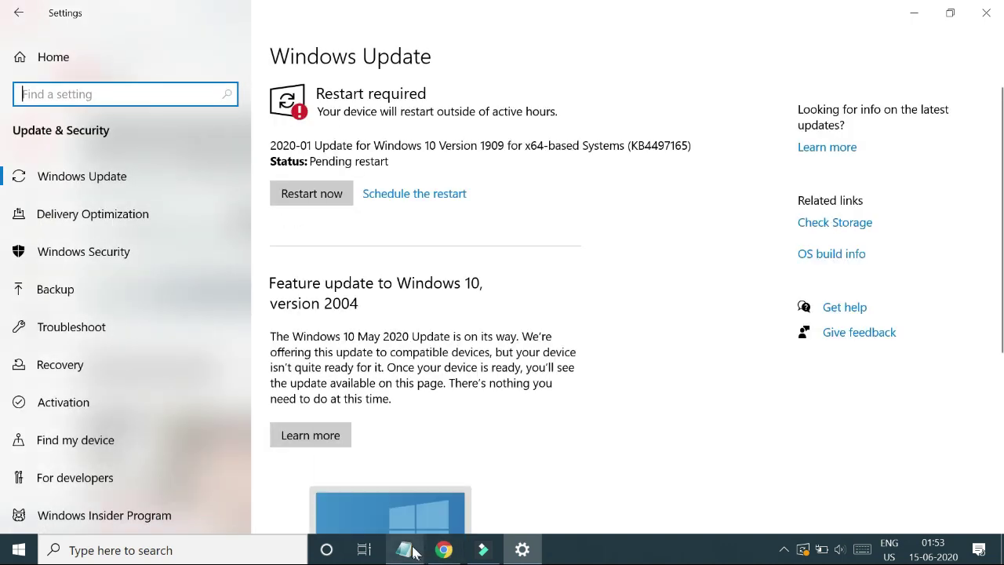
- Examine the restart options for the pending update on the Windows Update page, consulting the question list in Notepad
mouse_move(413, 551)
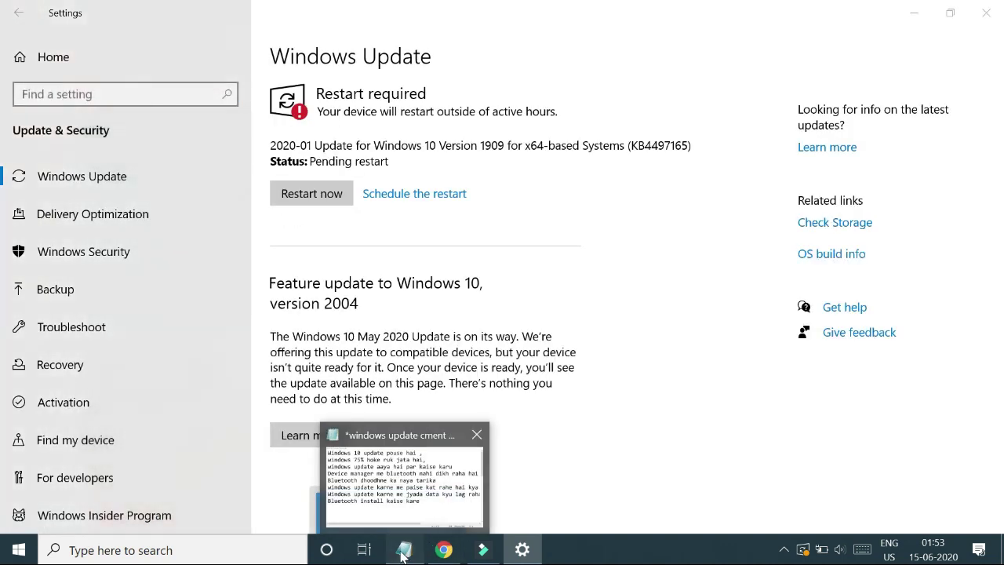
left_click(403, 552)
left_click(402, 552)
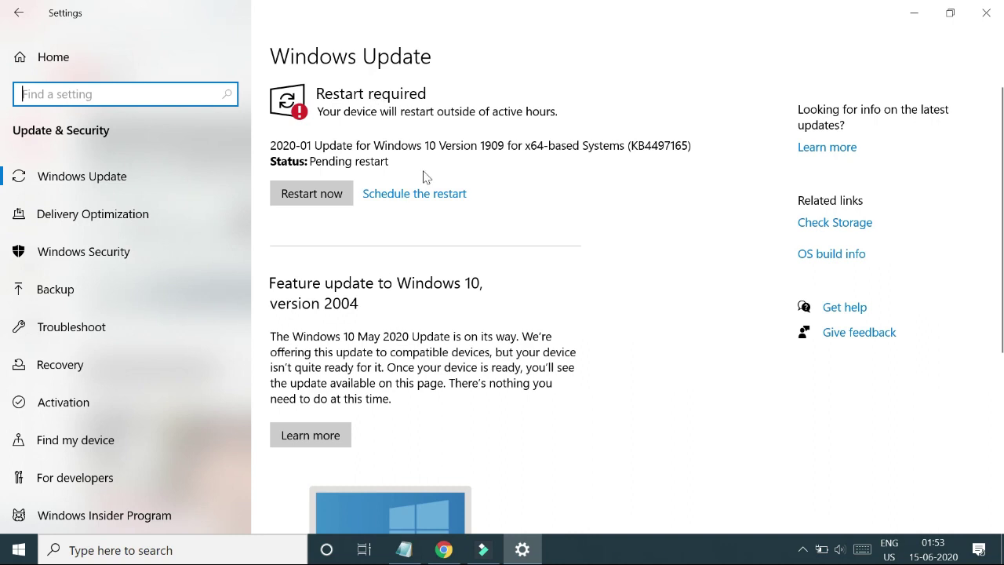
left_click(412, 552)
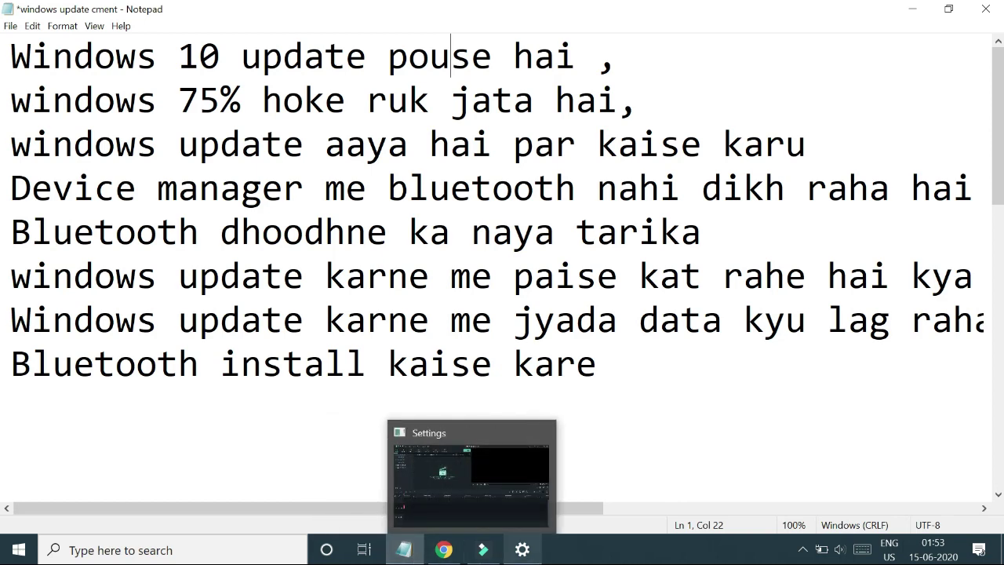
left_click(523, 549)
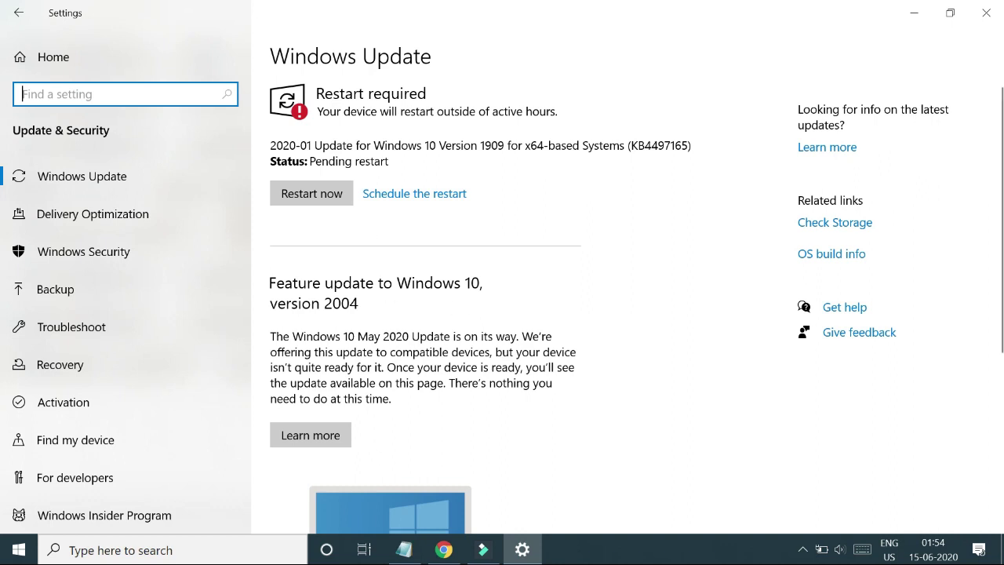
left_click(112, 176)
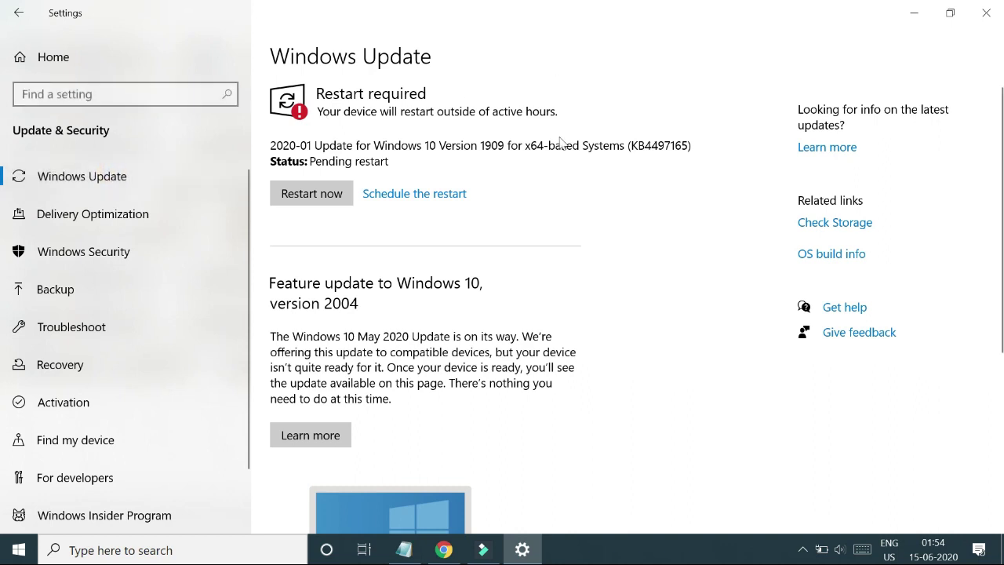
left_click(395, 197)
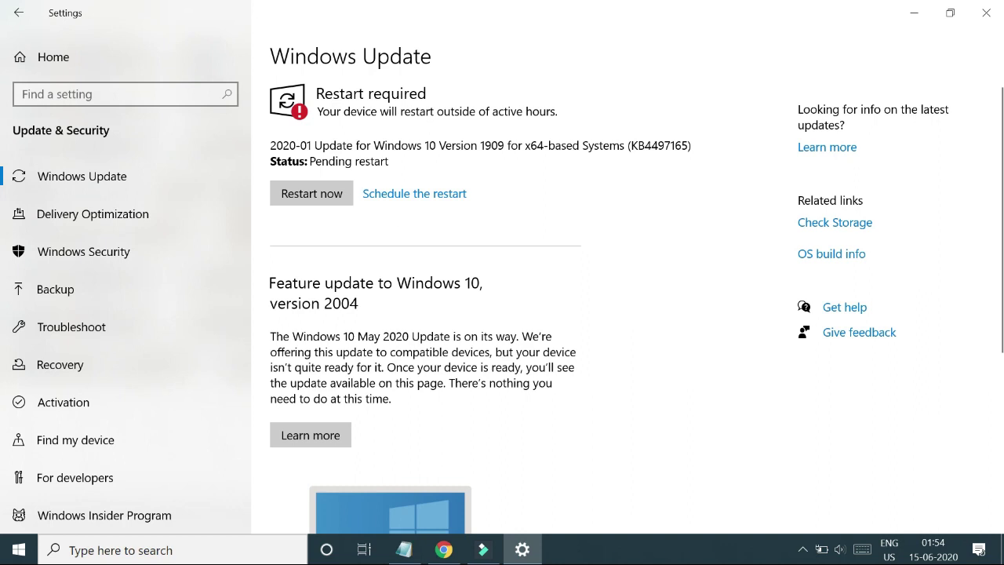
left_click(306, 201)
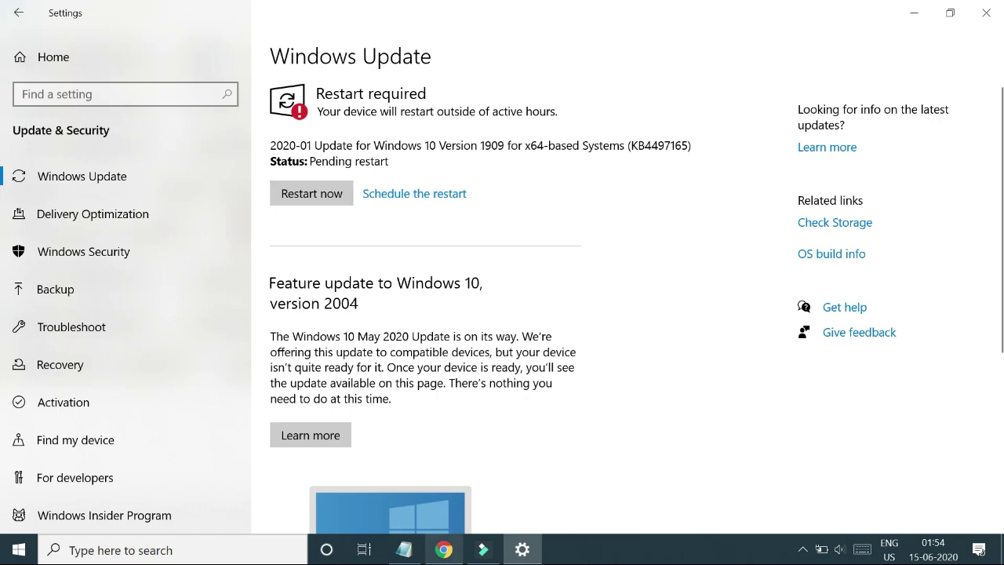
- Return to the Notepad question list, and open the Bluetooth and other devices settings through a Windows search for "bluet"
left_click(421, 555)
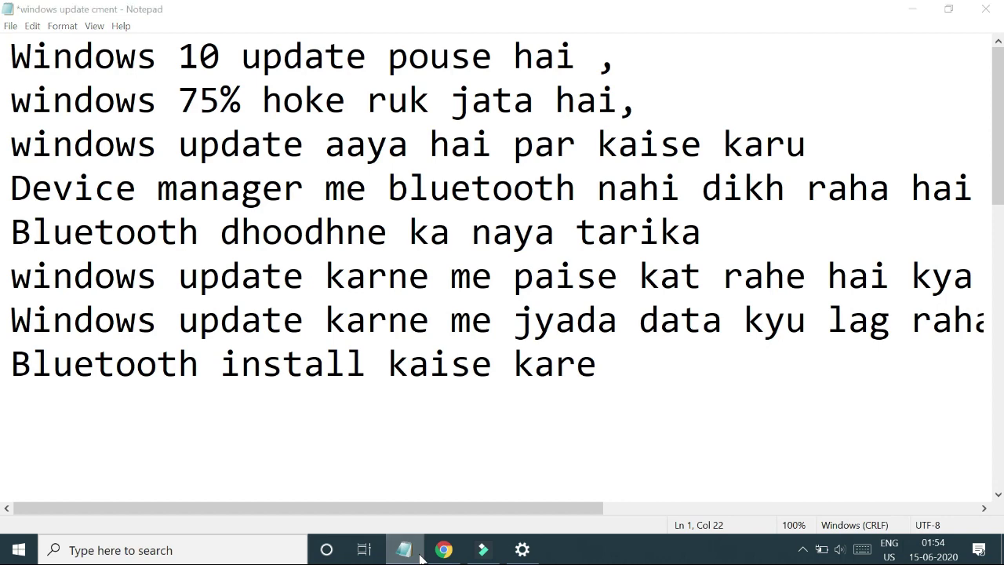
left_click(421, 555)
left_click(421, 555)
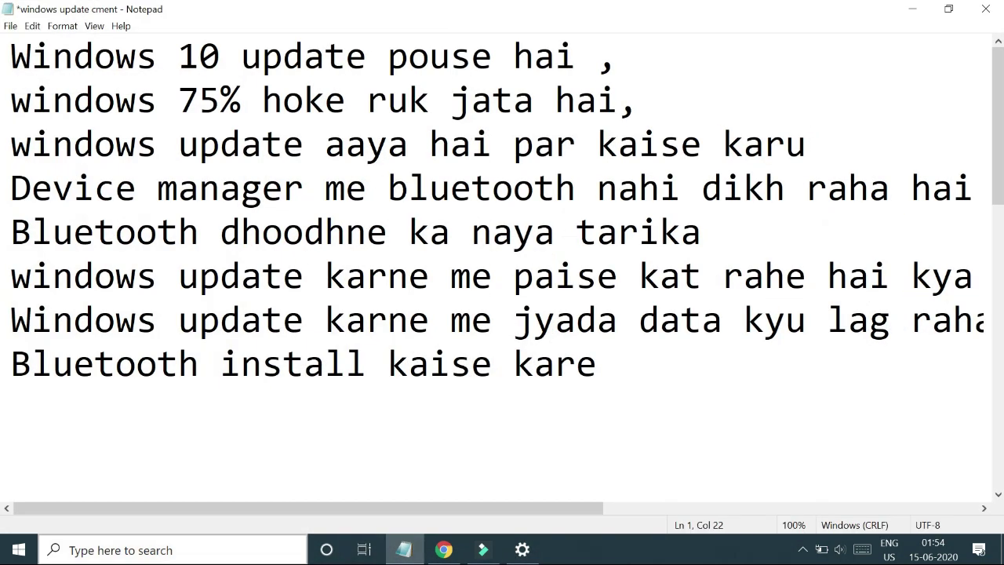
left_click(118, 550)
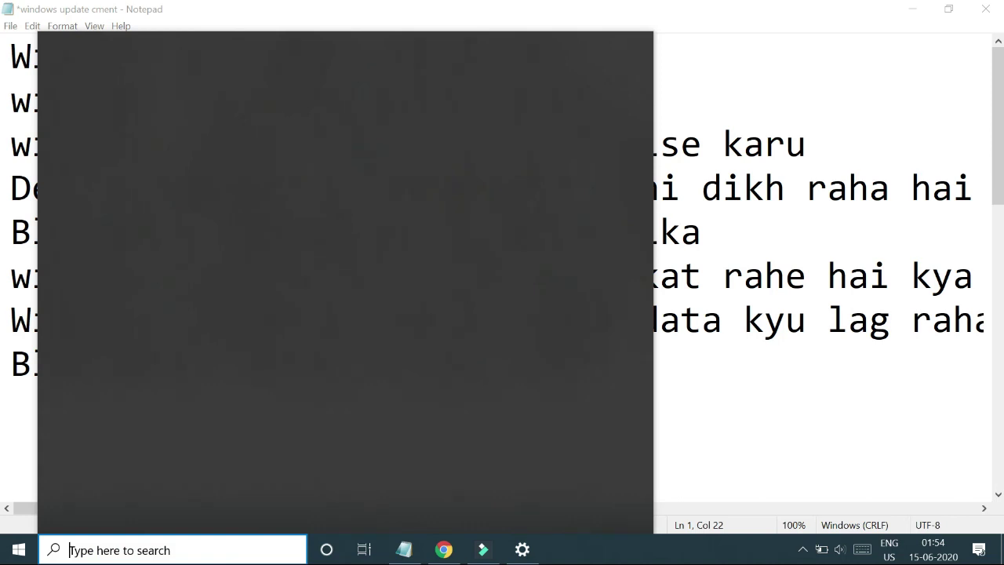
type("bluet")
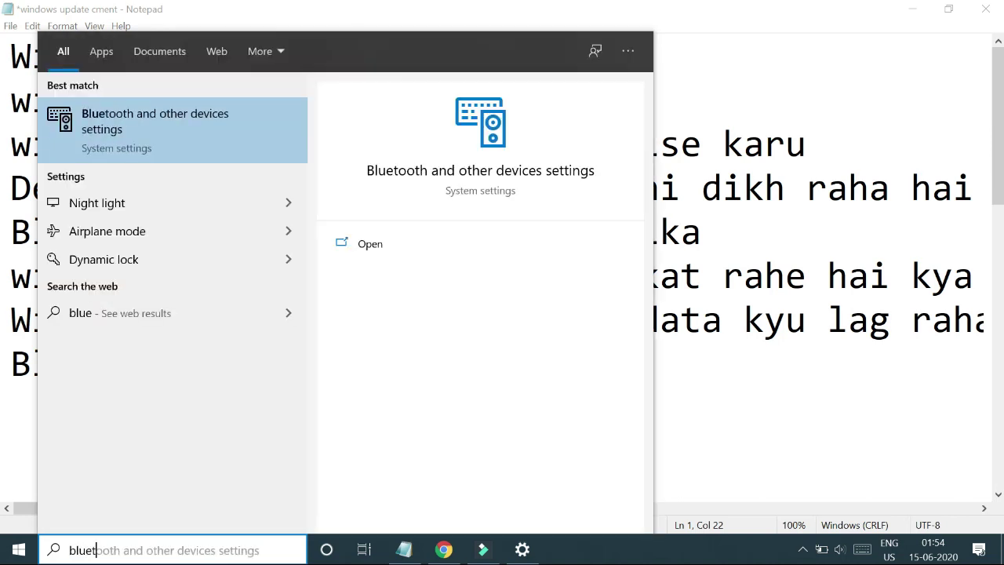
key("Return")
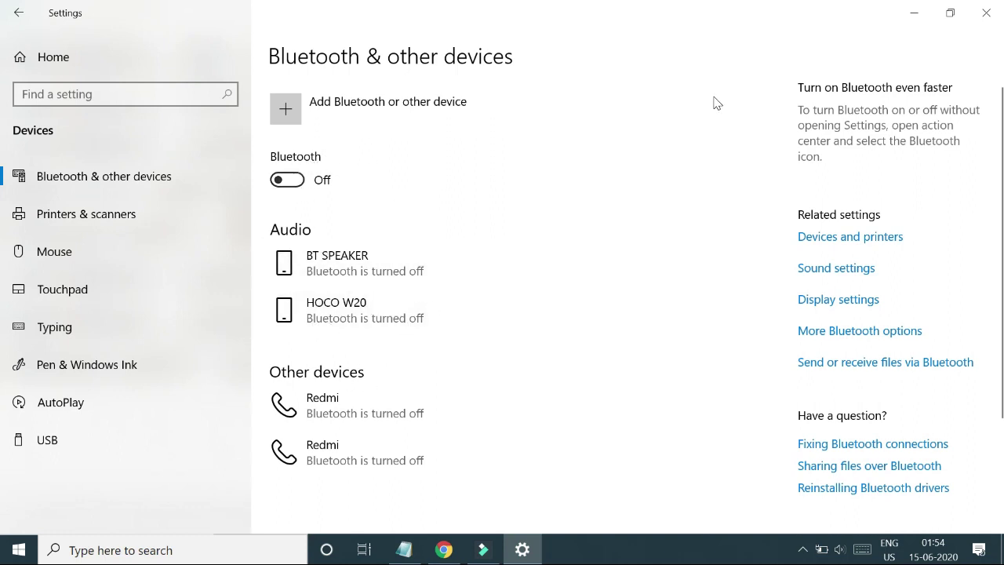
- Minimize the Bluetooth settings and the Notepad question list
left_click(912, 13)
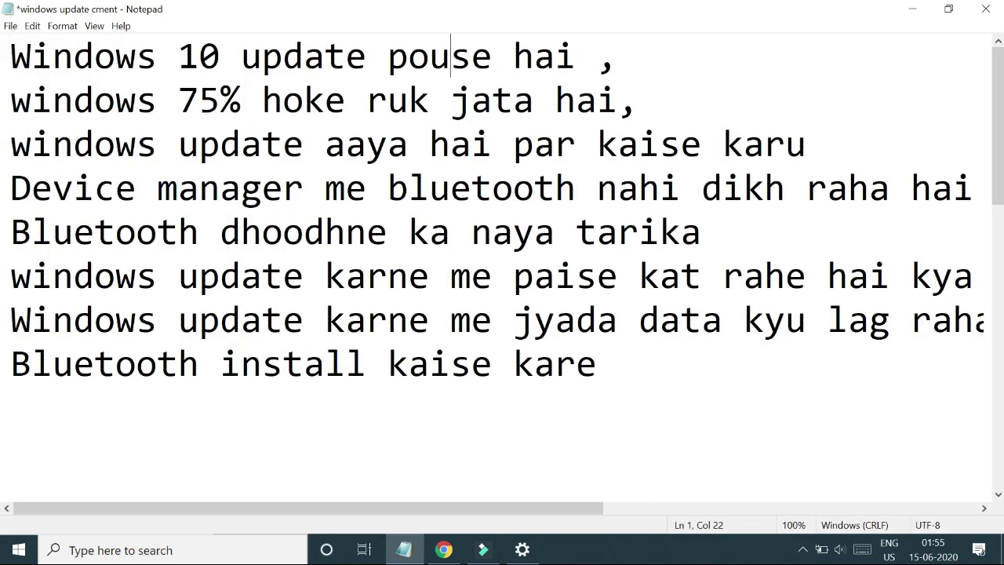
left_click(914, 12)
left_click(77, 541)
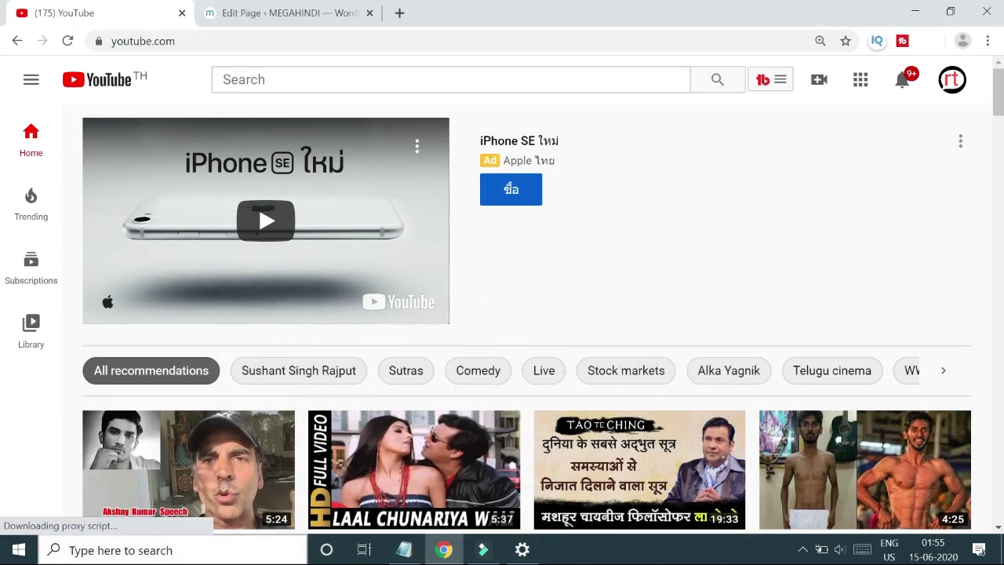
type("devi")
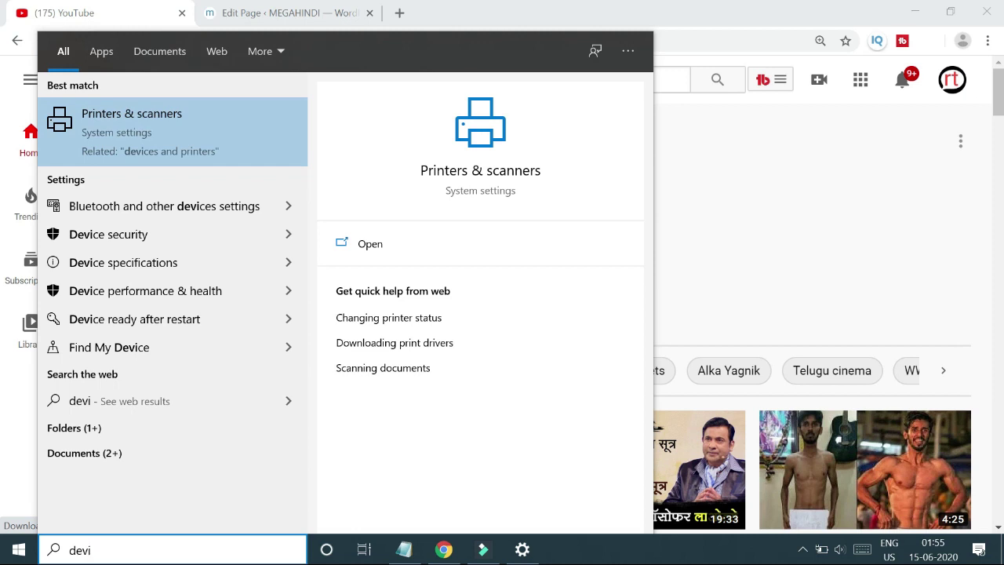
key("BackSpace")
key("BackSpace")
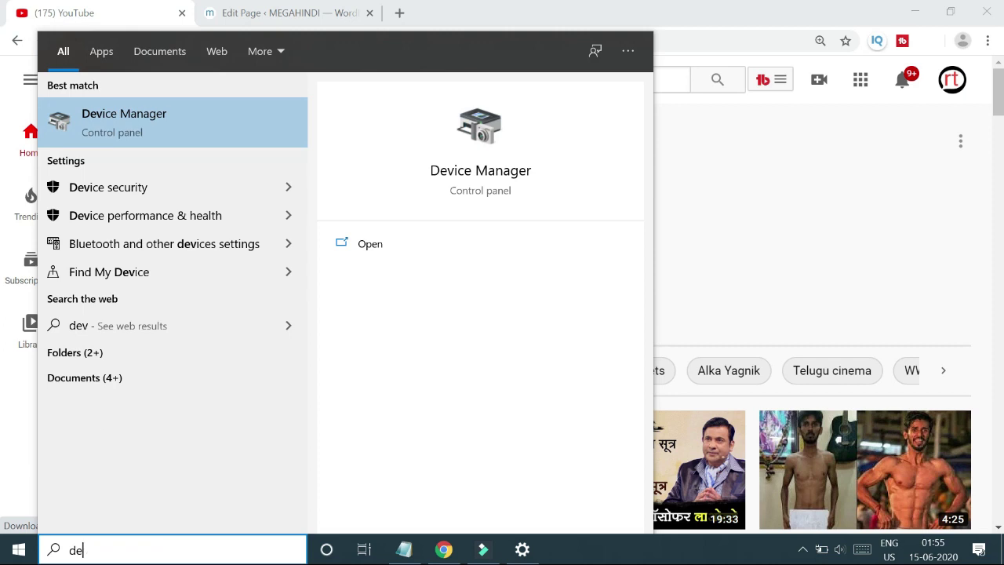
type("vi")
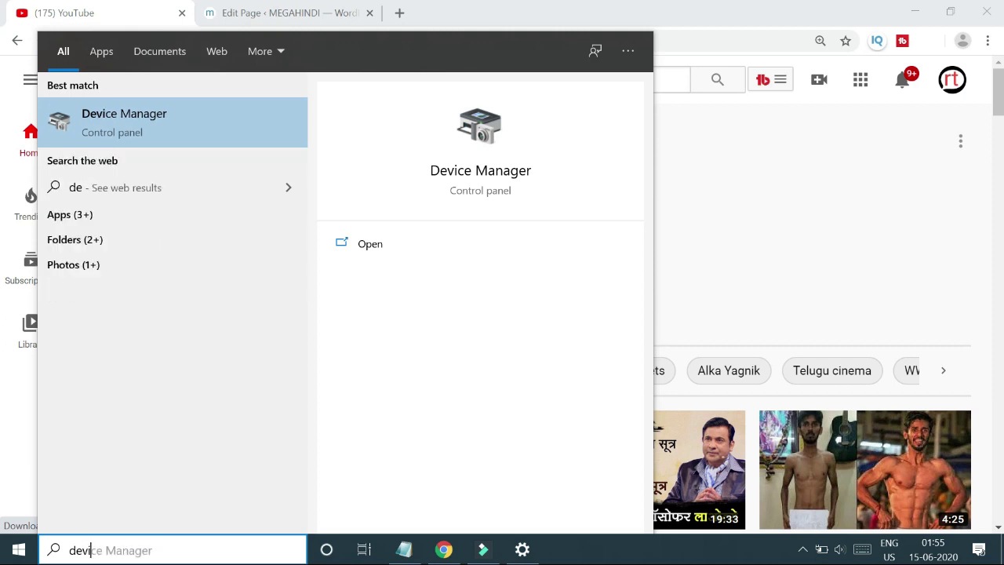
key("Escape")
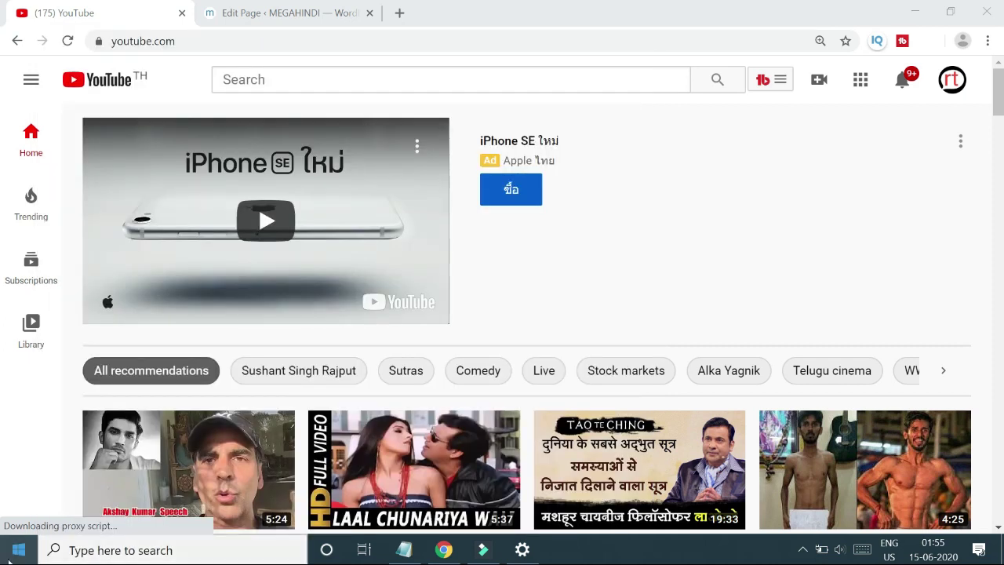
- Open Device Manager through a Windows search for "dev", maximize its window and expand the Bluetooth category
key("super+s")
type("devi")
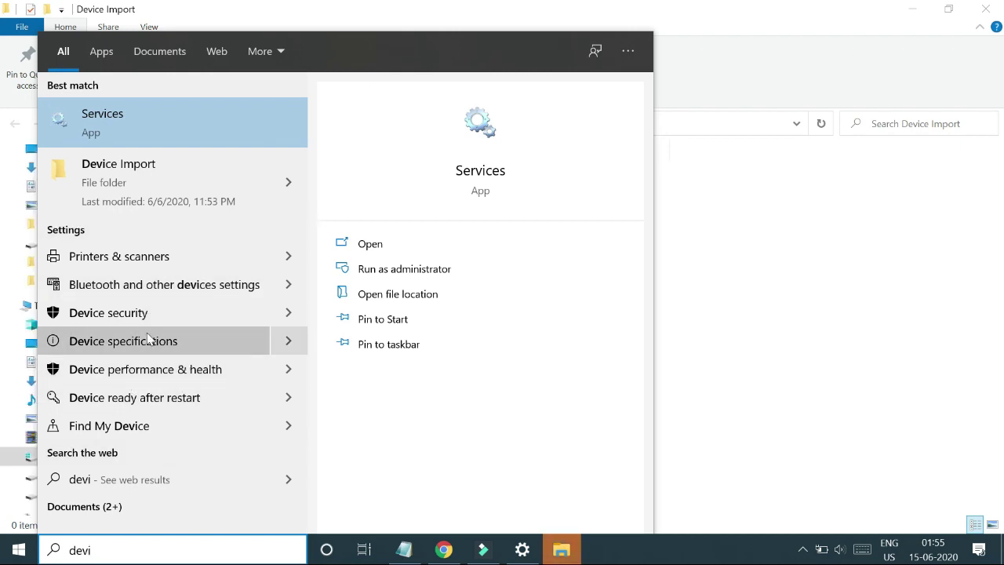
key("BackSpace")
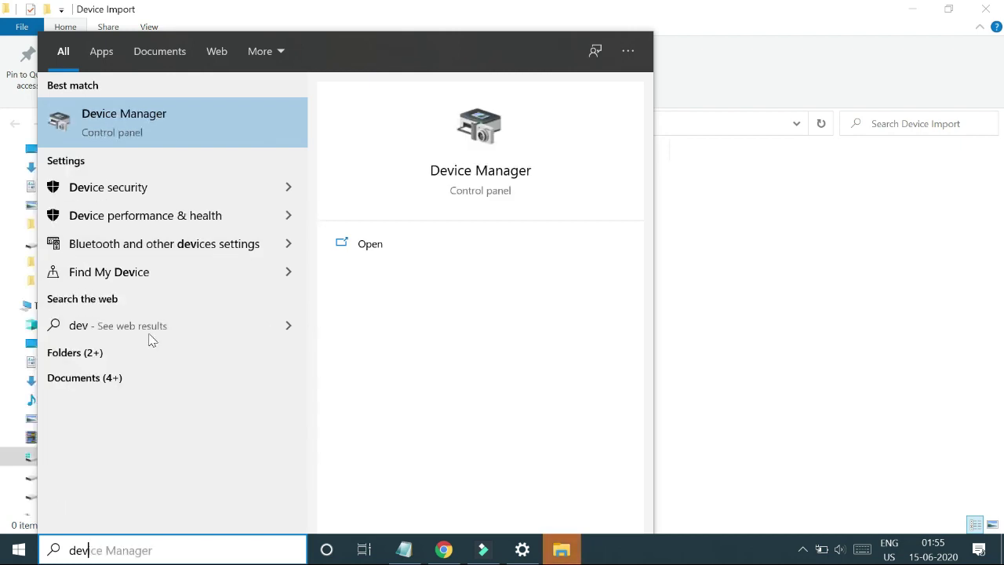
left_click(184, 124)
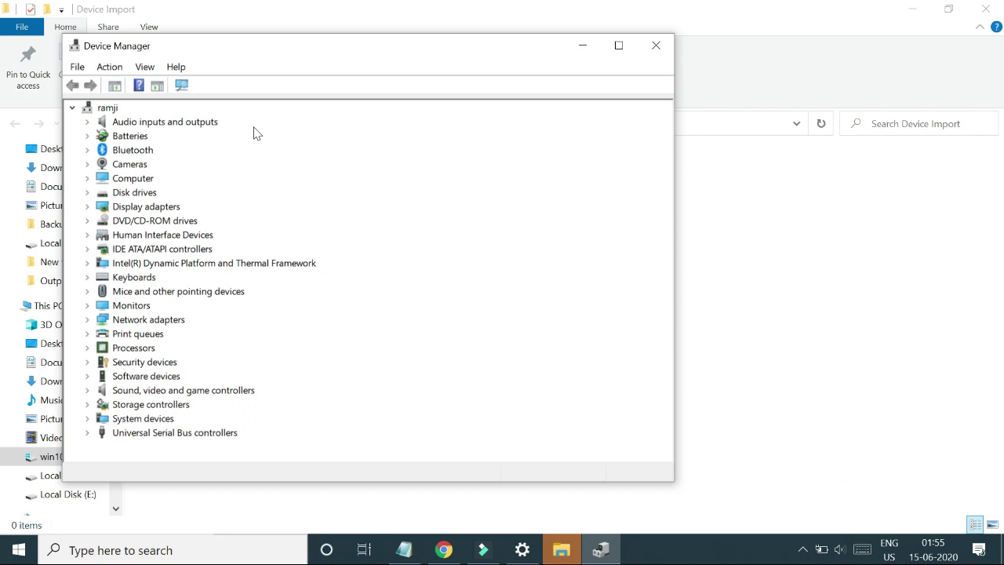
left_click(627, 46)
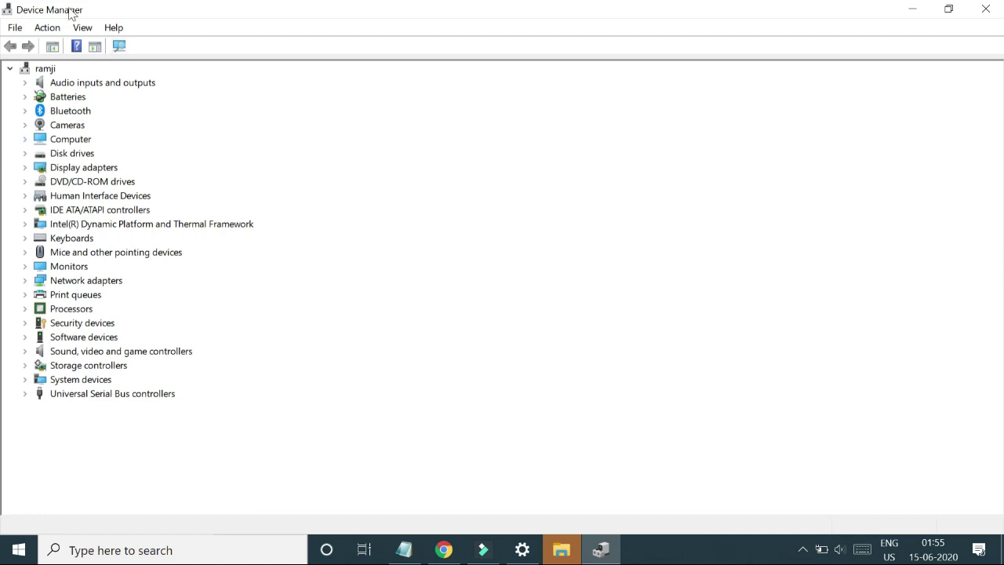
left_click(24, 112)
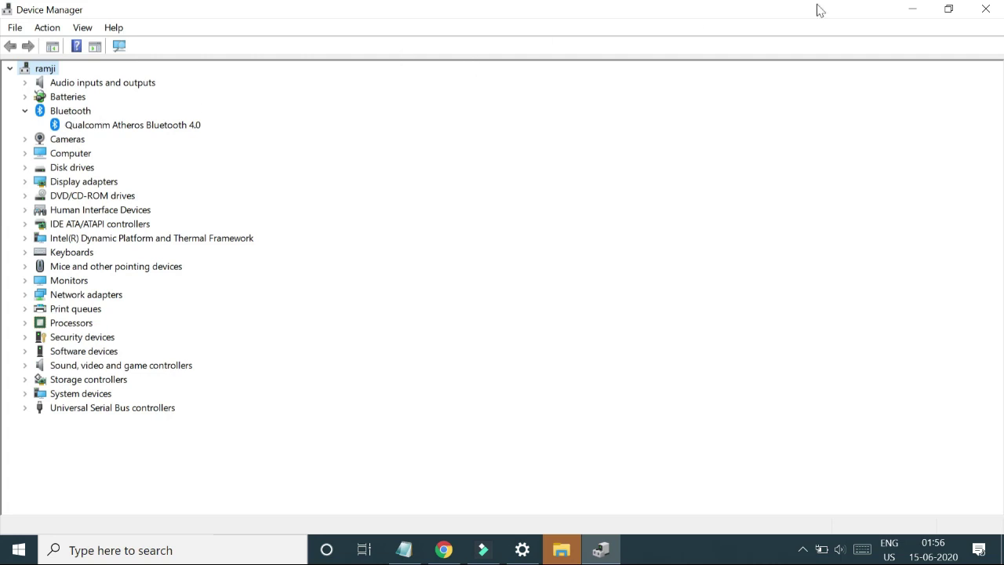
- Minimize Device Manager, consult the Notepad question list briefly, and close the empty Device Import folder window
left_click(910, 11)
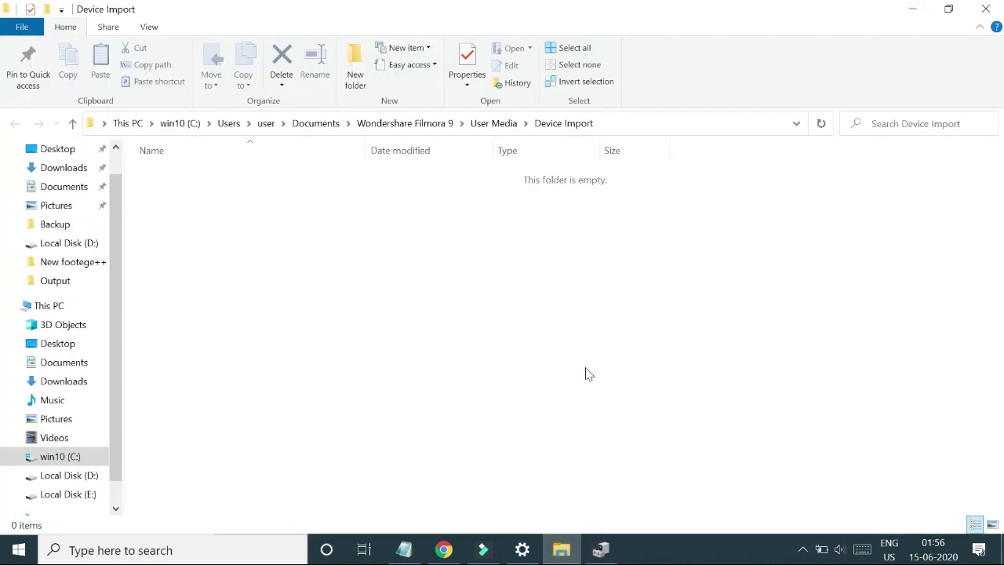
left_click(405, 551)
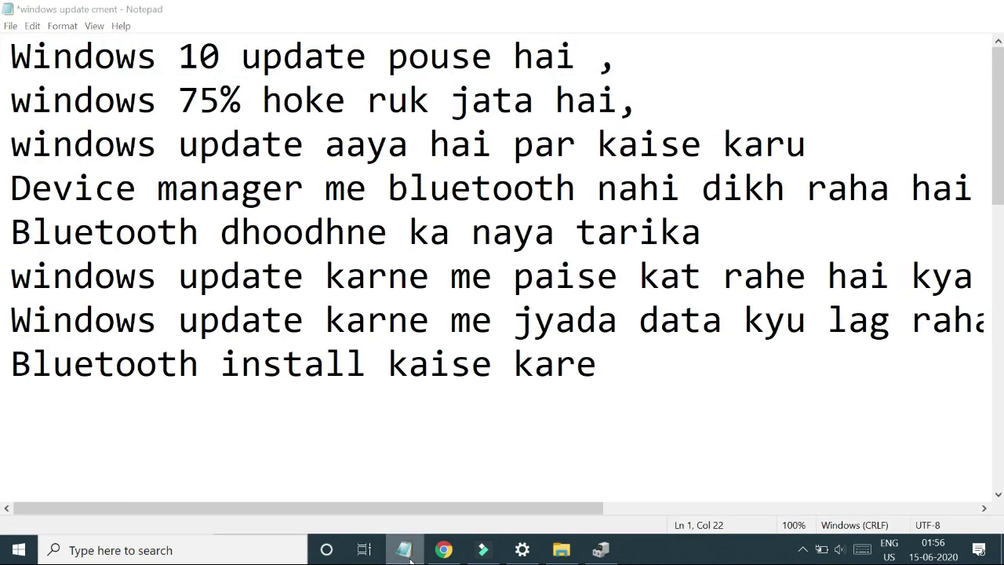
left_click(410, 557)
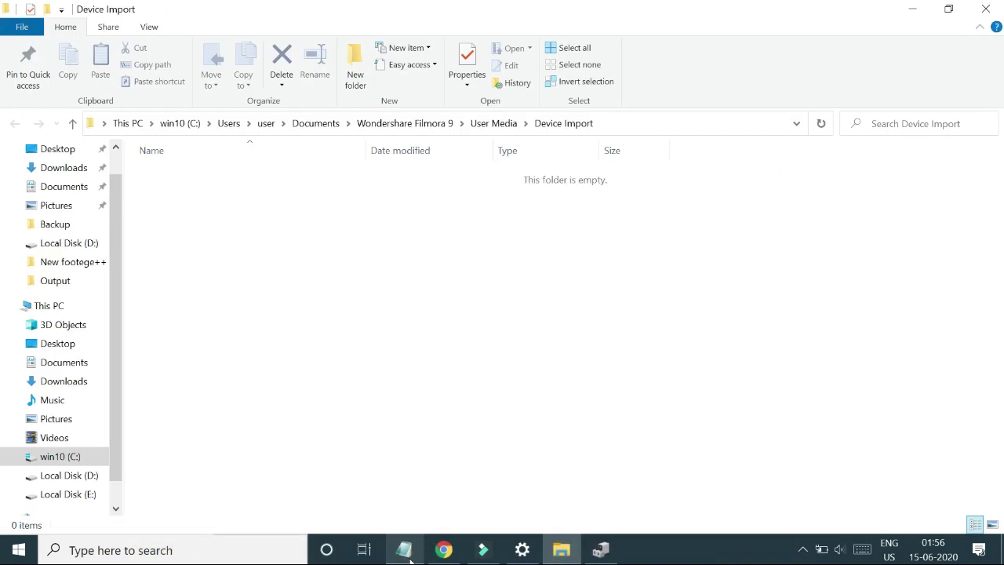
left_click(1000, 5)
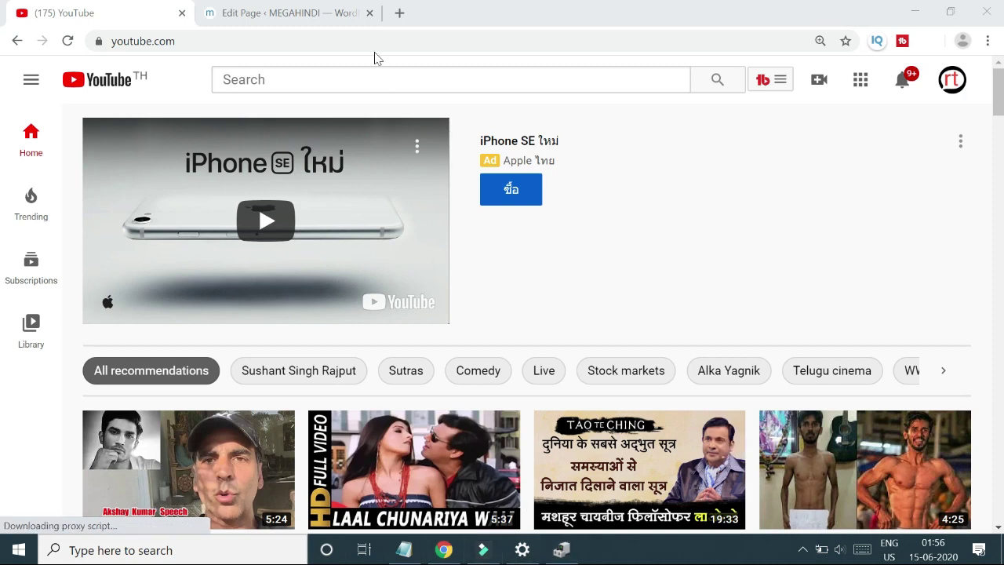
- Switch to the browser, search Google for "bluetooth dongle for pc" and look closely at the TP-LINK UB400 adapter listing
left_click(399, 41)
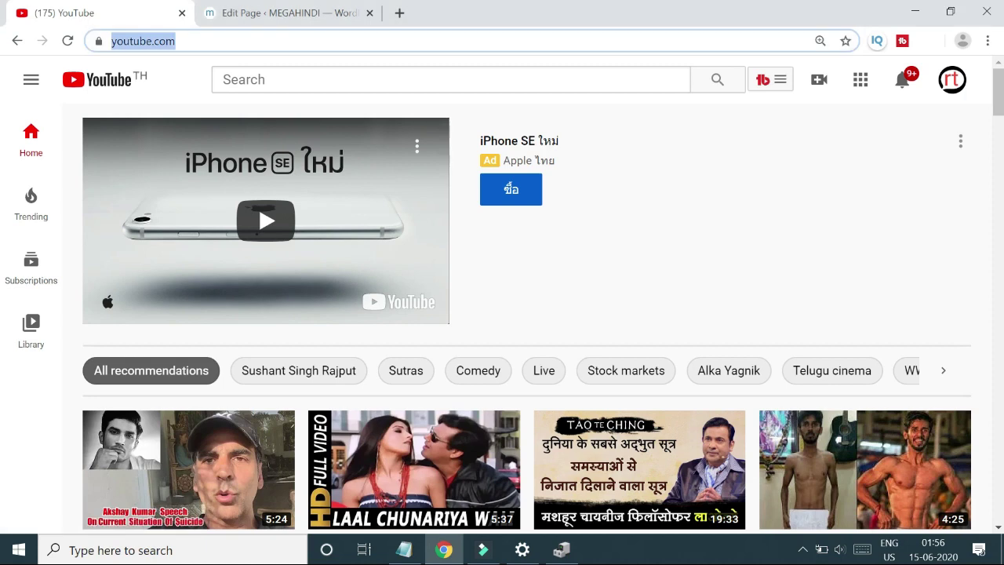
key("alt+Home")
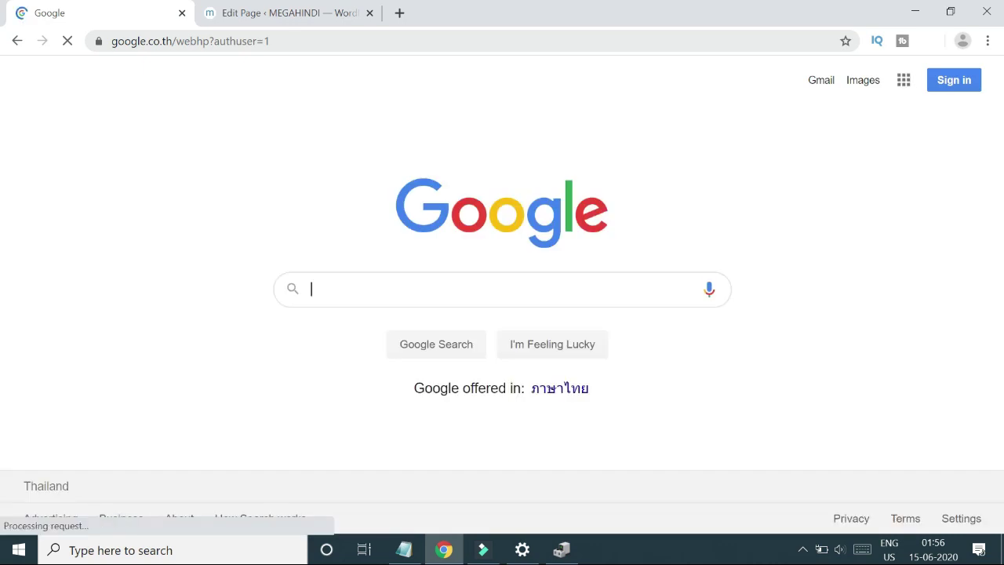
type("d")
key("BackSpace")
type("bl")
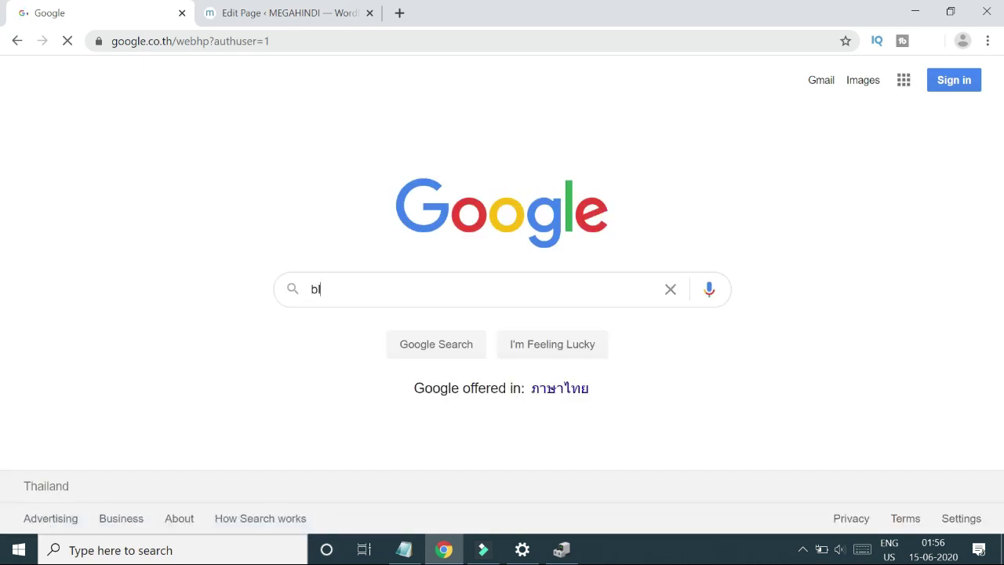
type("ue")
key("Down")
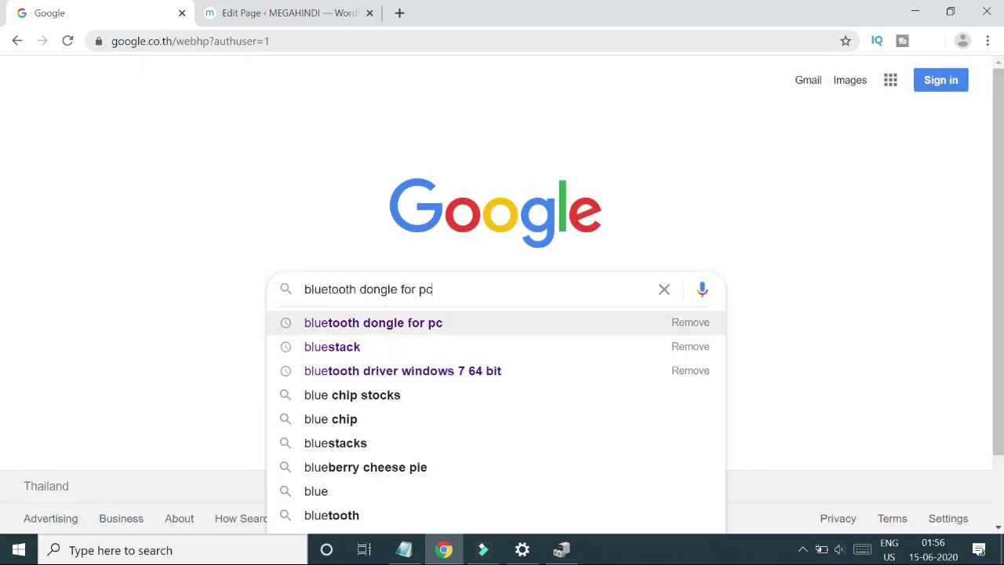
key("Return")
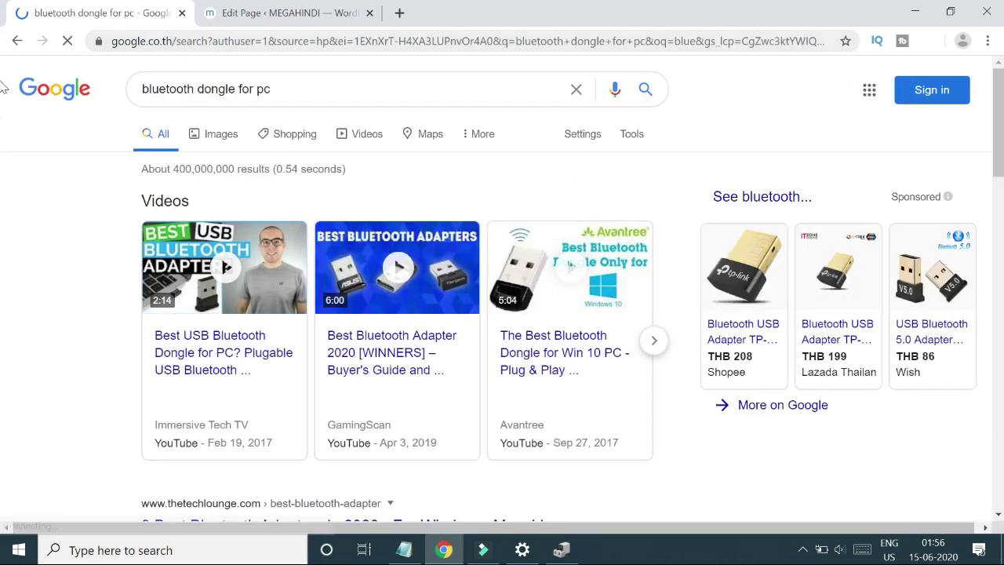
mouse_move(739, 234)
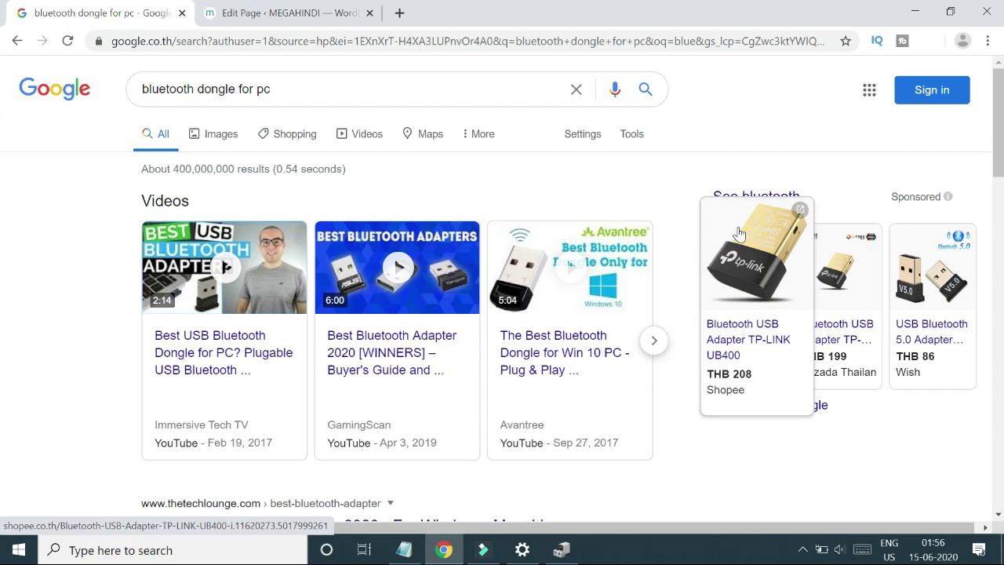
scroll(739, 234, "up", 5)
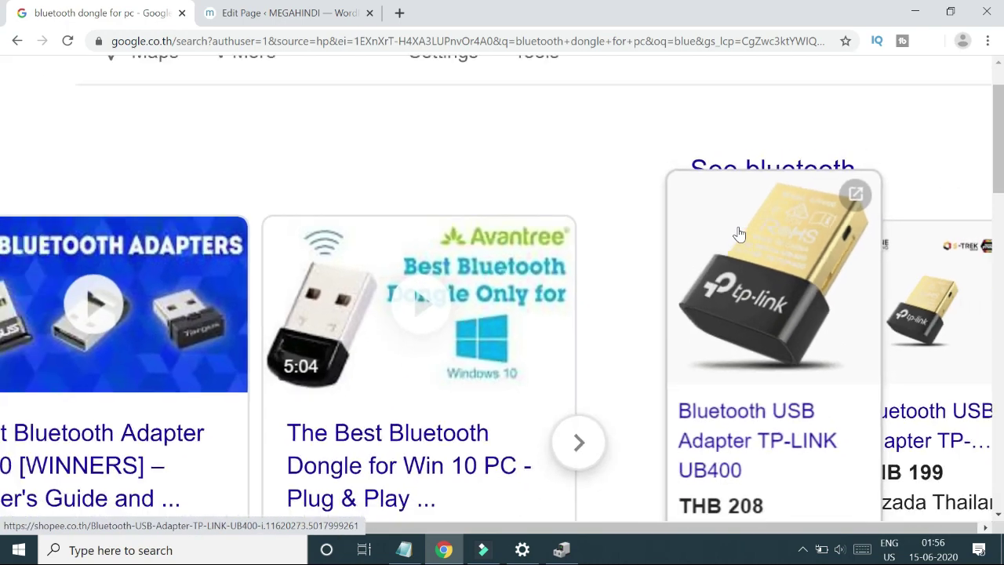
scroll(739, 234, "down", 5)
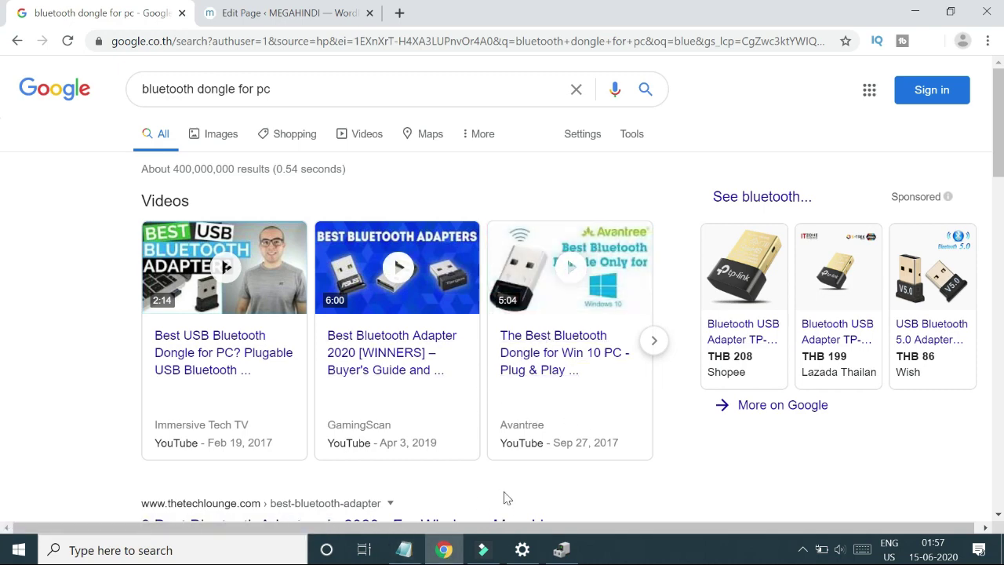
- Consult the Notepad question list, and open the Windows Update page in Settings through a Windows search for "sett"
left_click(414, 555)
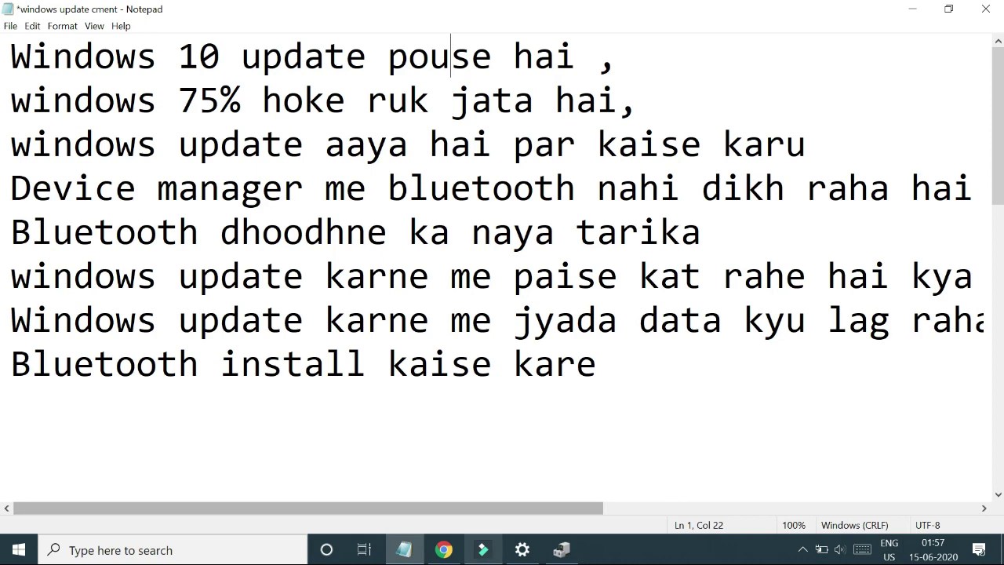
left_click(520, 558)
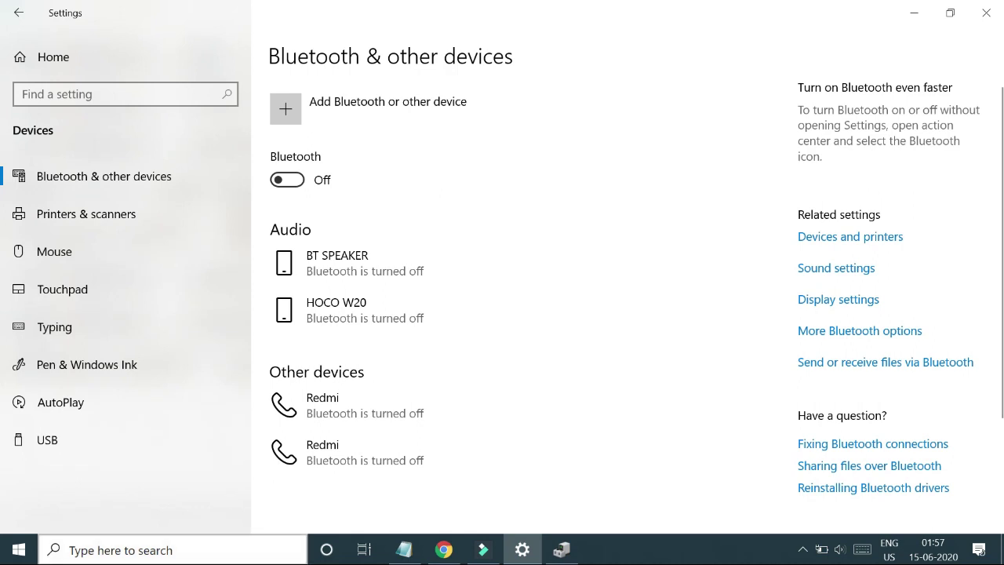
left_click(133, 553)
type("sett")
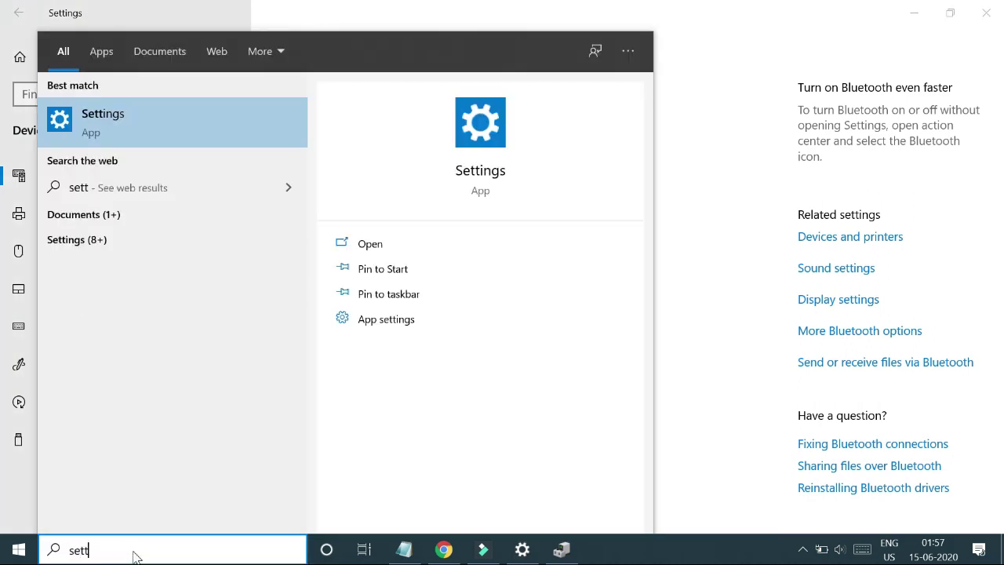
key("Return")
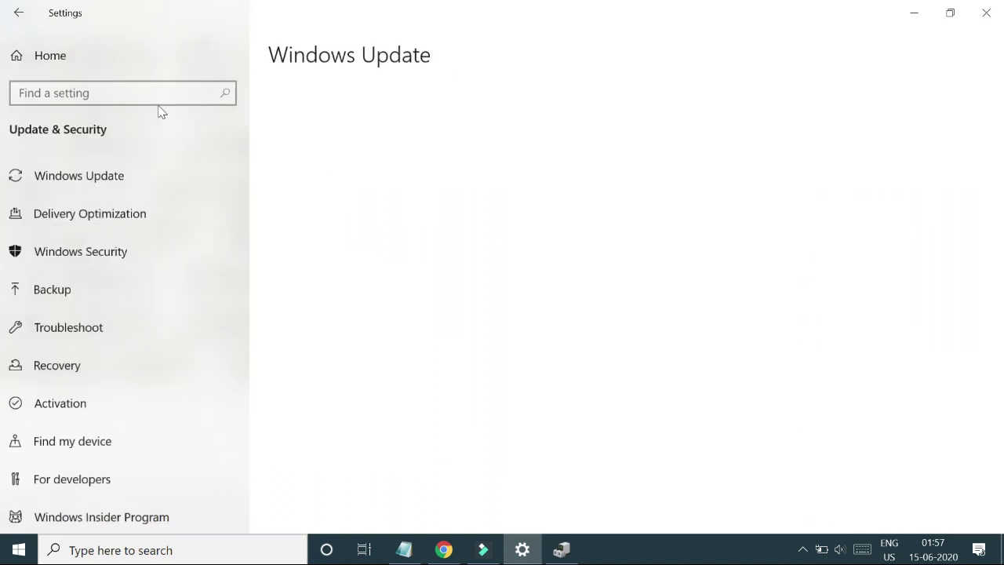
left_click(91, 180)
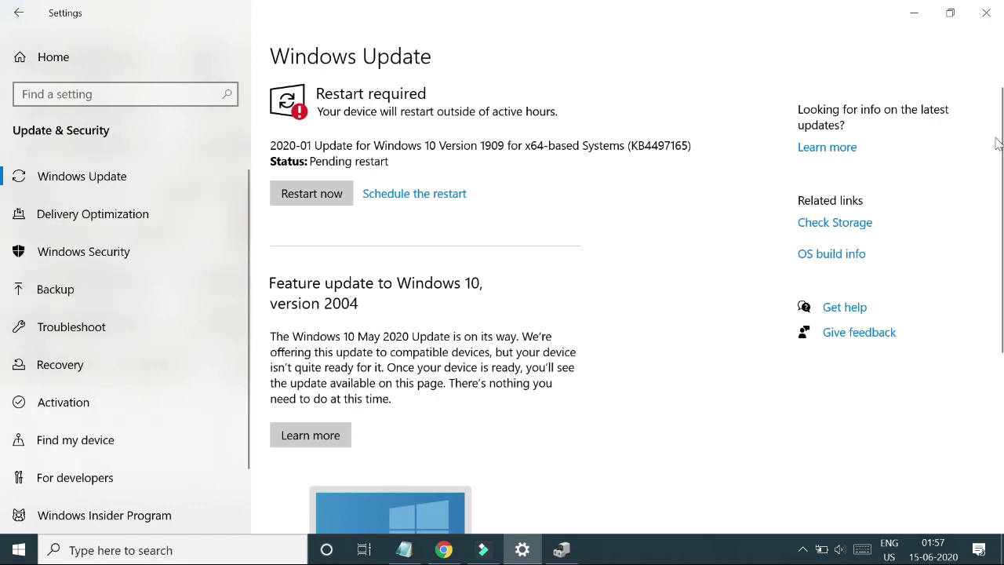
- Open the advanced update options and switch downloading updates over metered connections on and back off
left_click_drag(997, 143, 1000, 365)
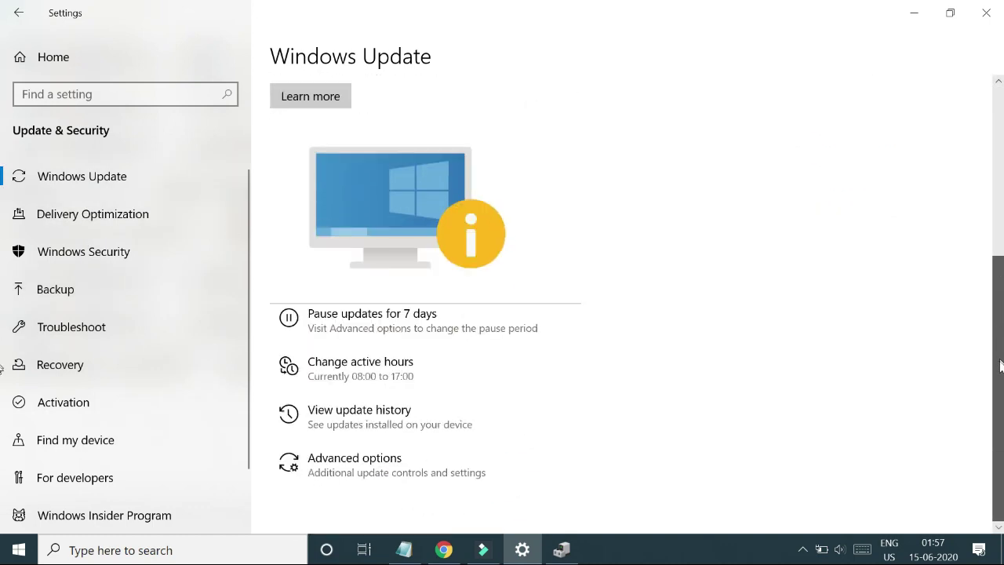
left_click(350, 468)
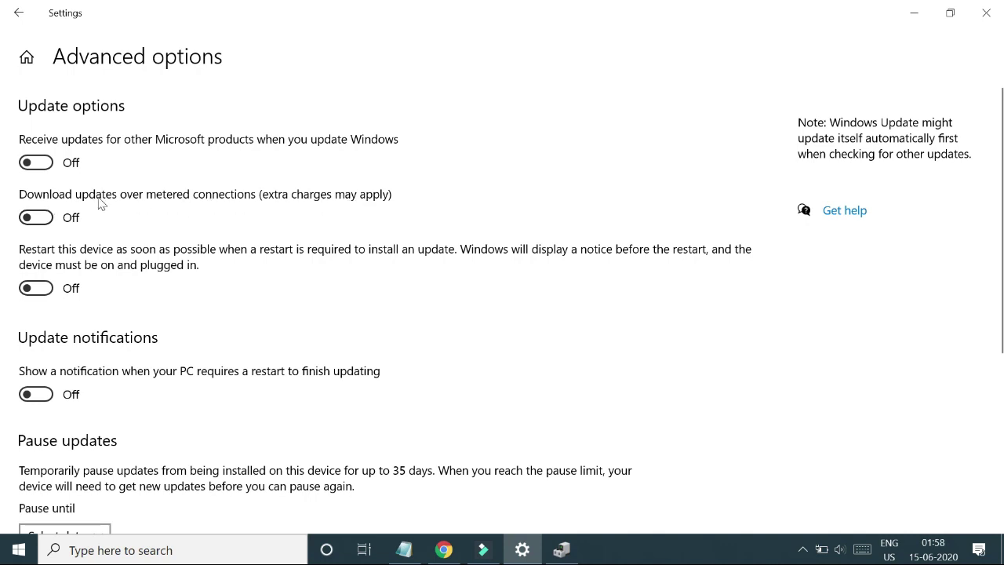
left_click(46, 219)
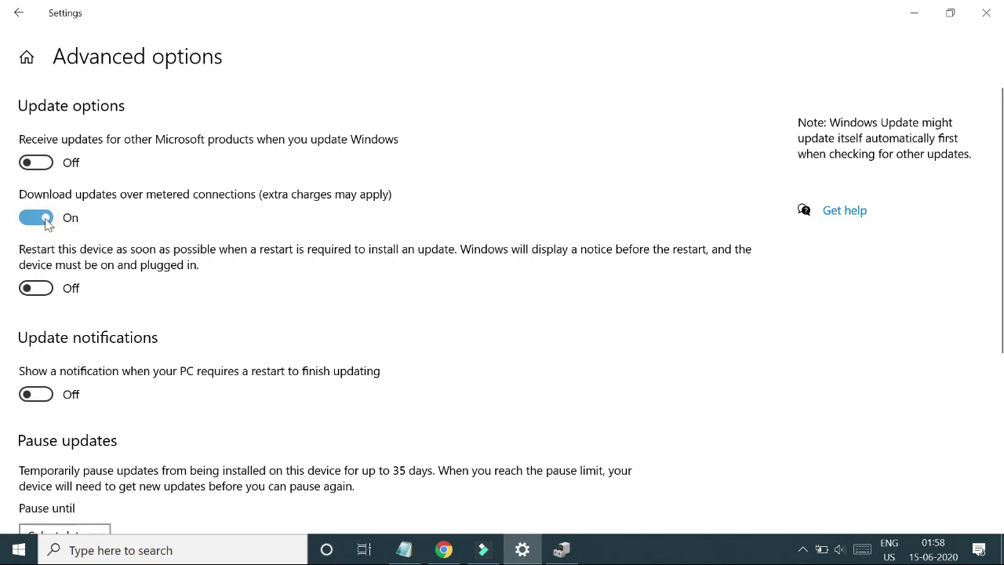
left_click(45, 220)
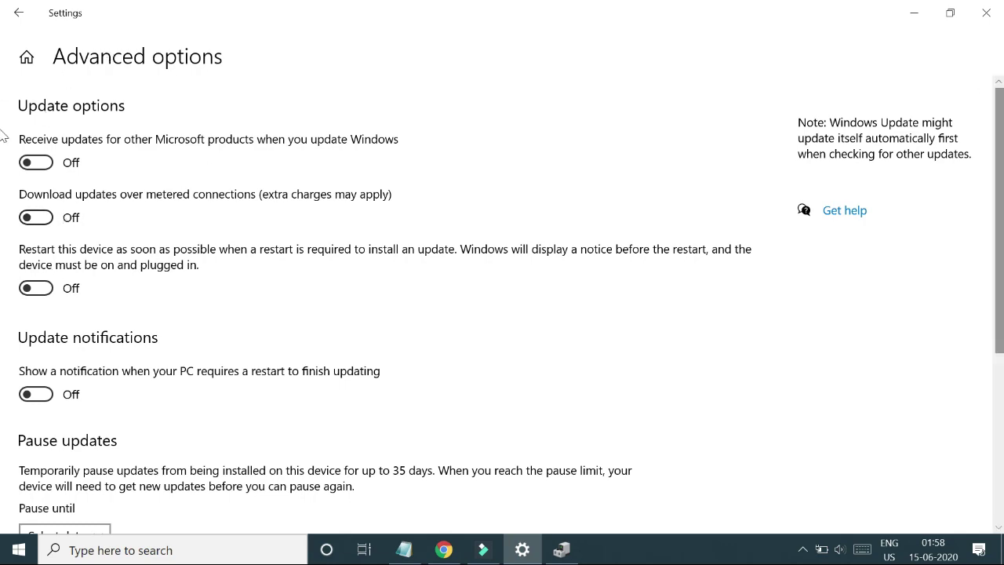
- Examine the remaining advanced update options, go back to the Windows Update page and minimize Settings to reveal the Notepad list
scroll(2, 181, "down", 1)
scroll(1, 202, "down", 3)
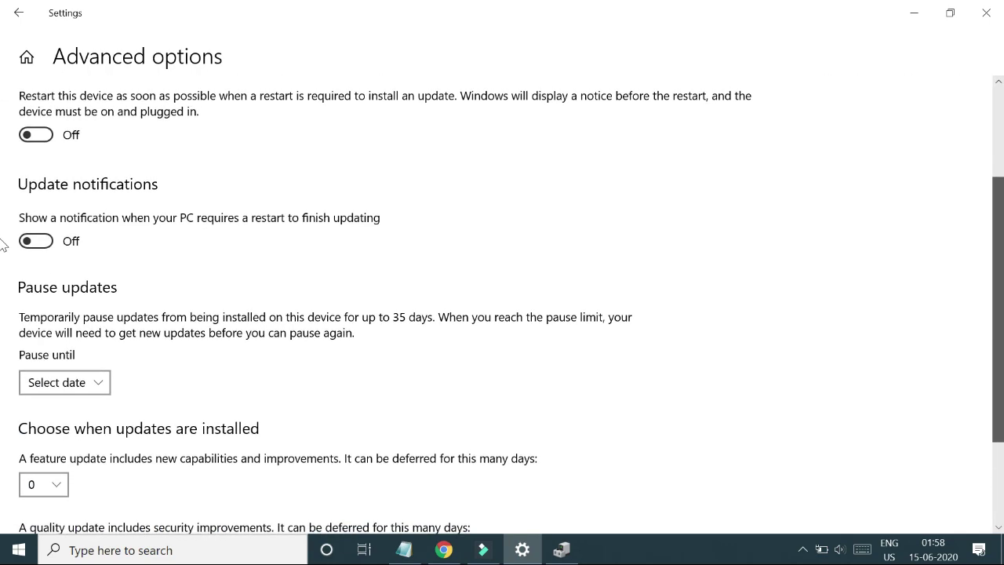
left_click_drag(996, 331, 997, 74)
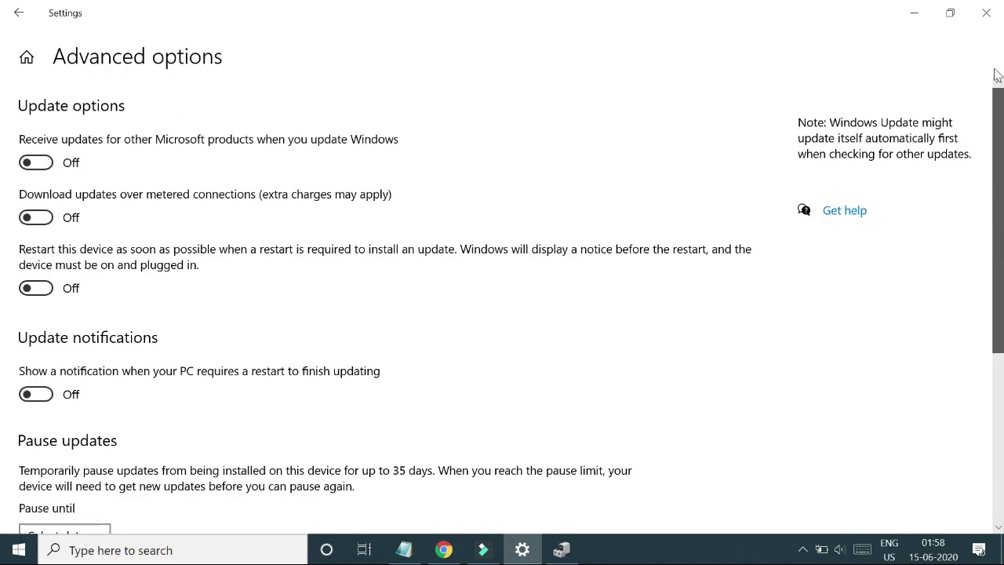
left_click(19, 10)
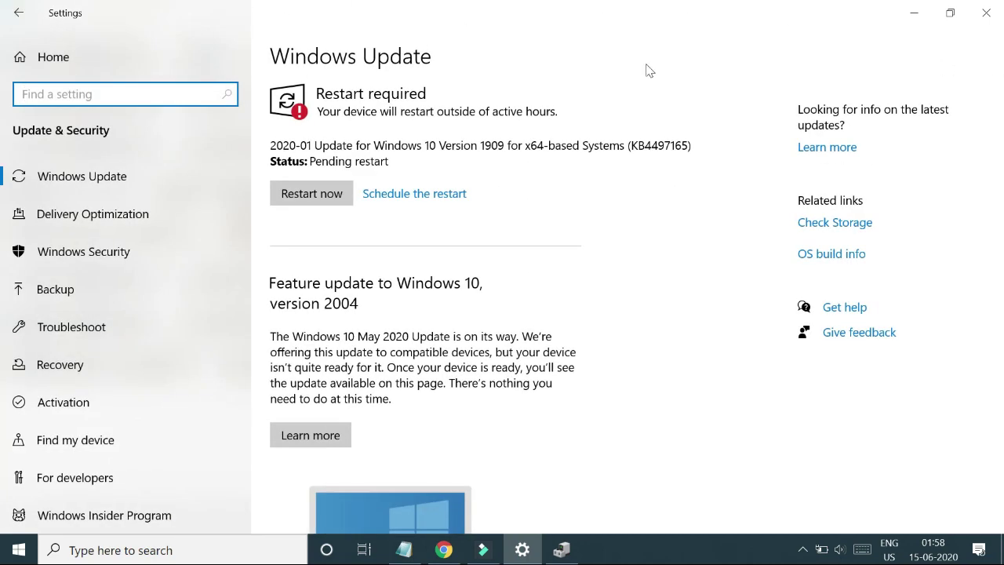
left_click(914, 14)
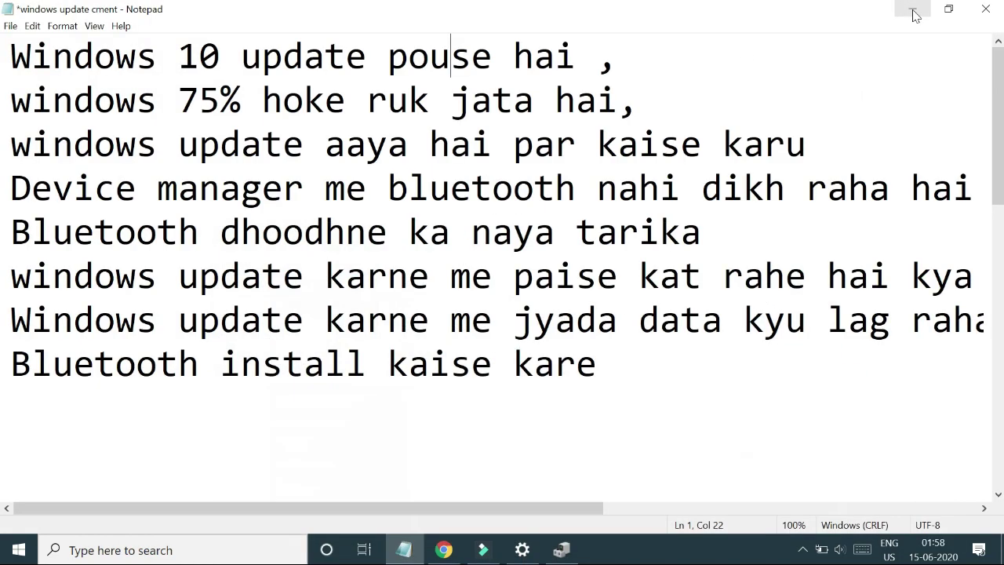